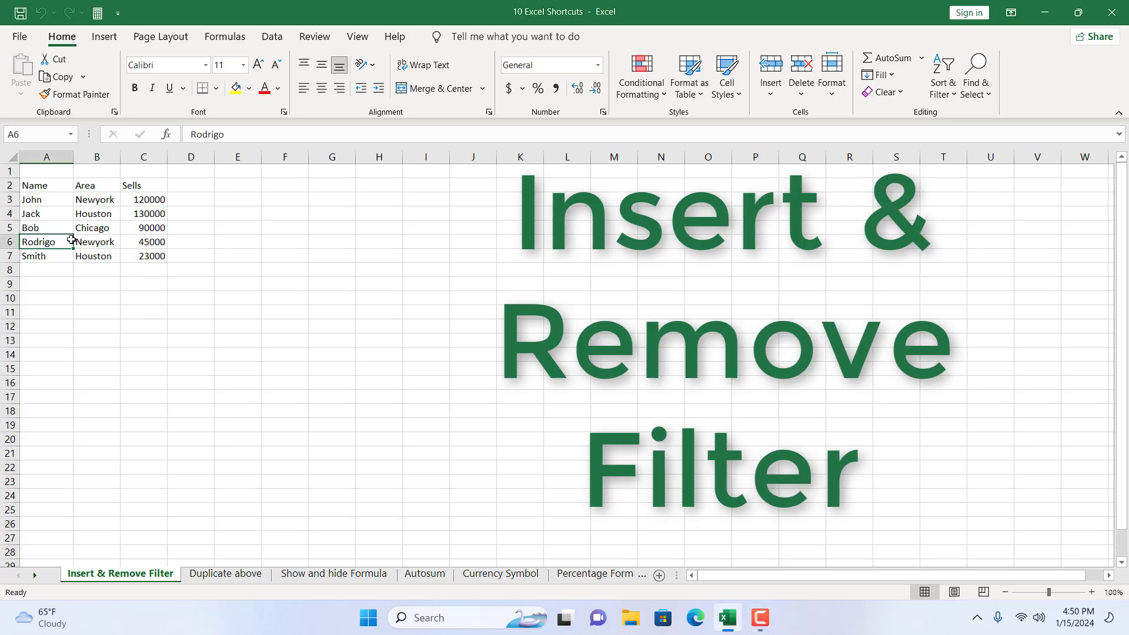
- Fill the header cells A2:C2 (Name, Area, Sells) with yellow
{"action": "left_click_drag", "start_coordinate": [37, 186], "coordinate": [143, 187]}
{"action": "left_click", "coordinate": [235, 88]}
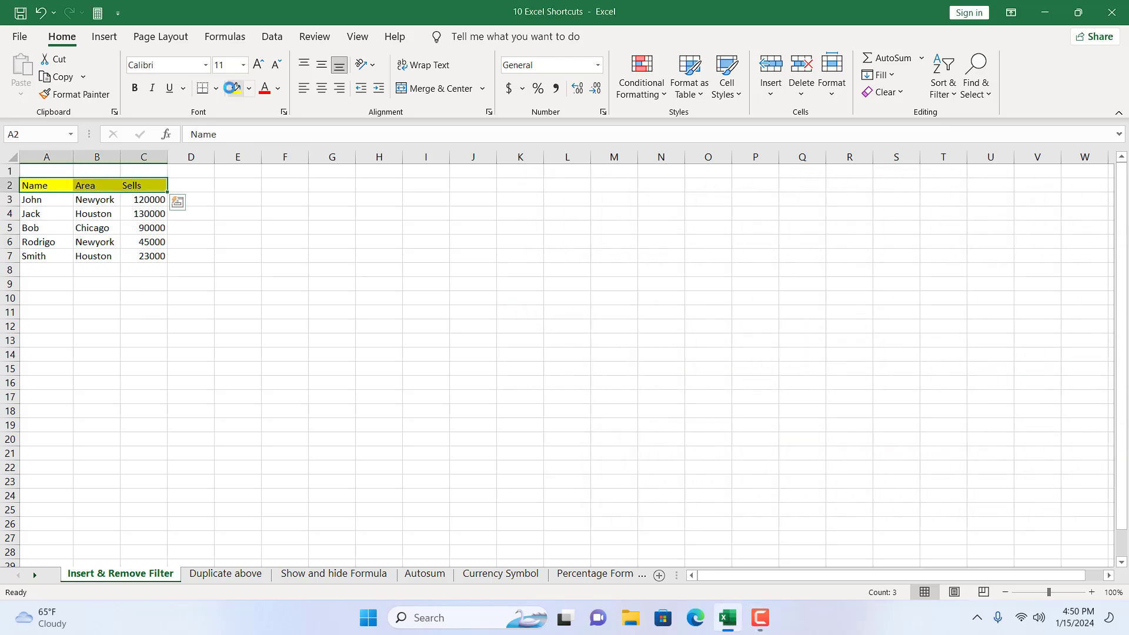
{"action": "left_click", "coordinate": [124, 326]}
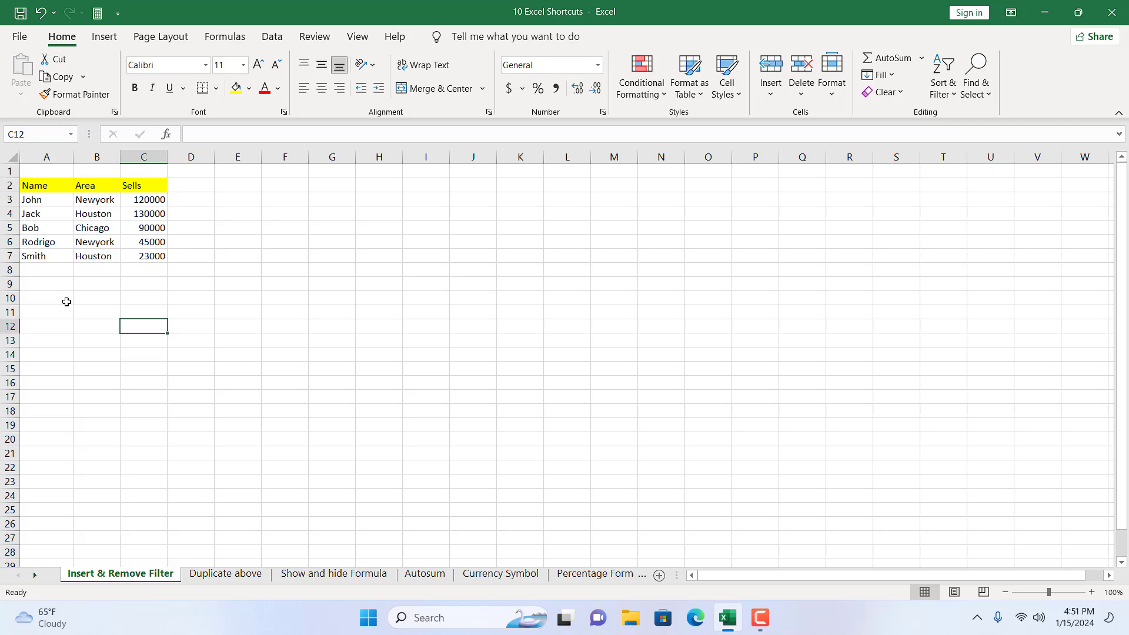
- Add filters to the table headers and filter the Area column to only Newyork by excluding Chicago and Houston
{"action": "left_click", "coordinate": [90, 231]}
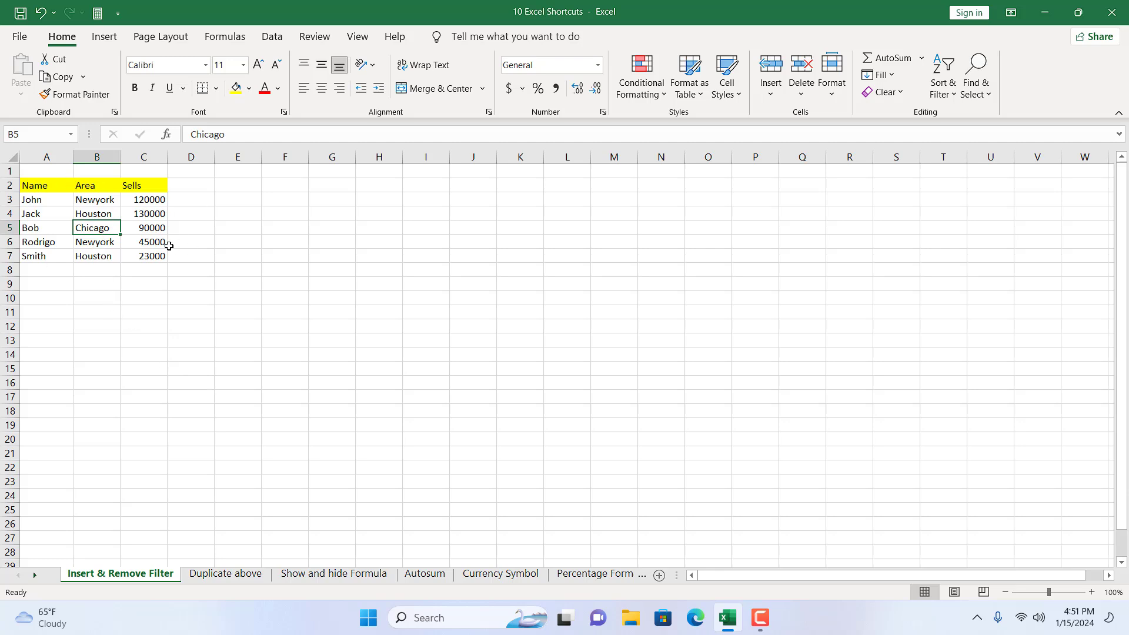
{"action": "key", "text": "ctrl+shift+l"}
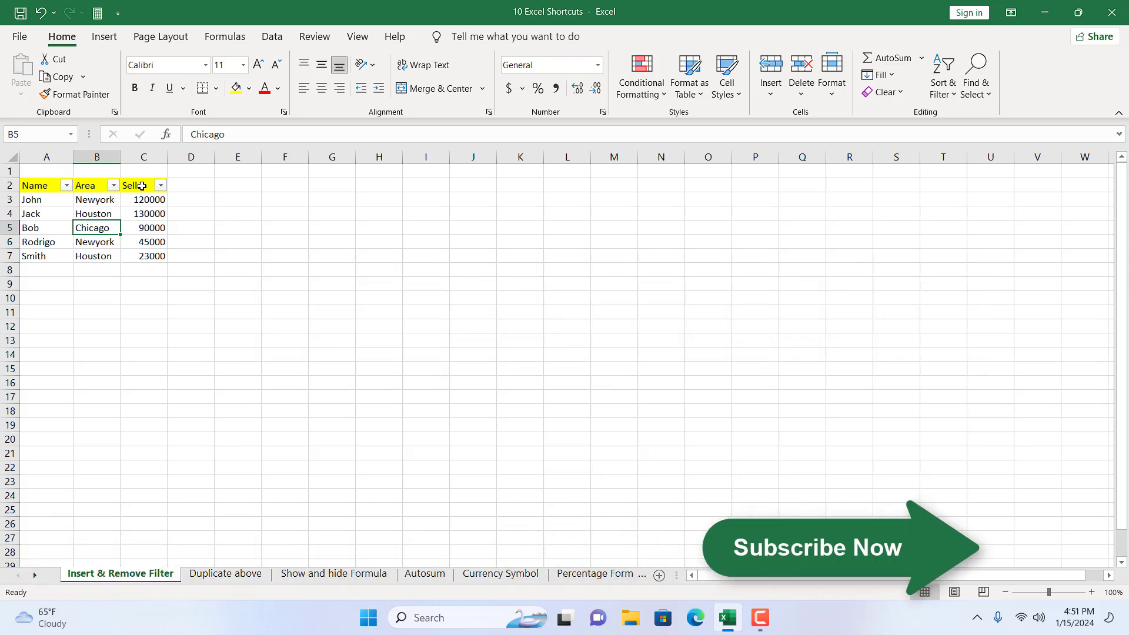
{"action": "left_click", "coordinate": [113, 185]}
{"action": "left_click", "coordinate": [39, 371]}
{"action": "left_click", "coordinate": [39, 384]}
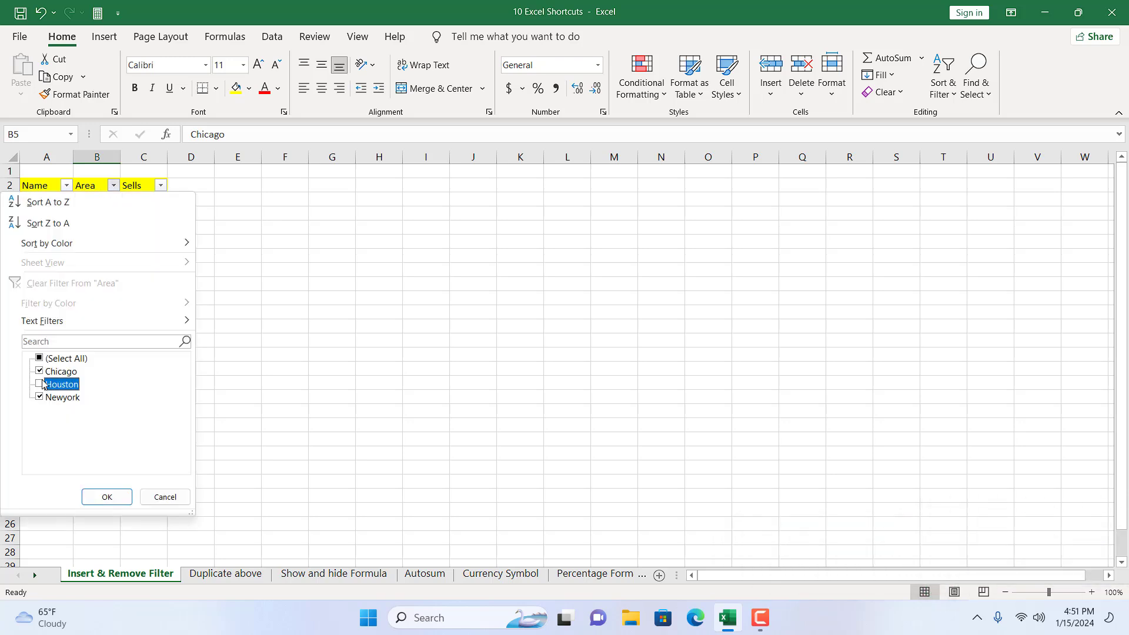
{"action": "left_click", "coordinate": [107, 499]}
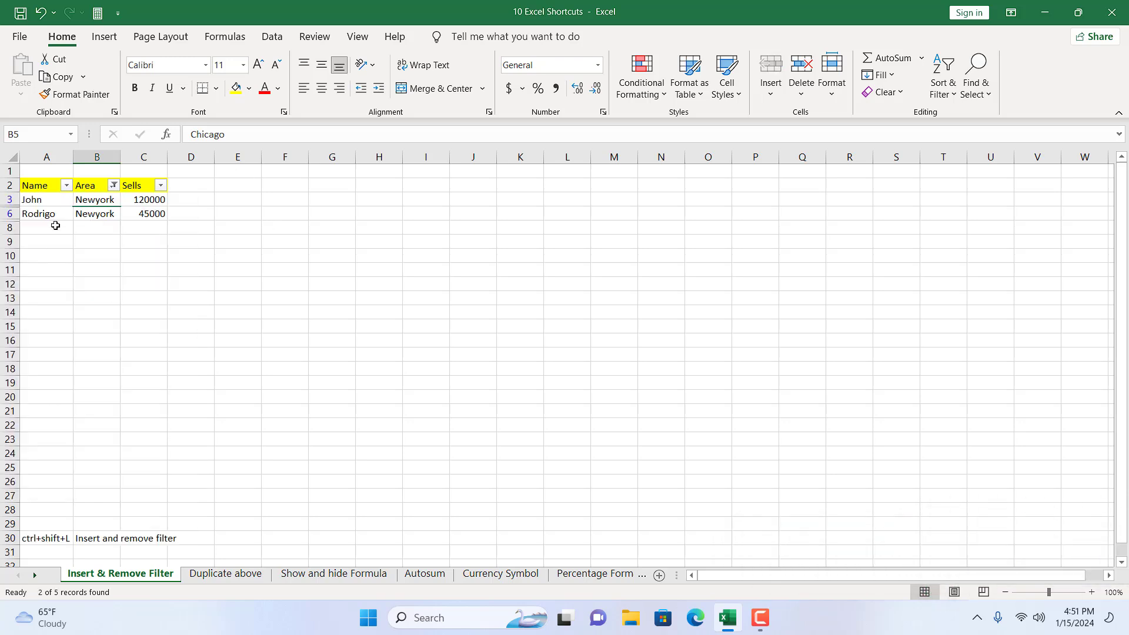
- Clear the Area column's filter, then toggle the header filters off, on and off again
{"action": "left_click", "coordinate": [113, 186]}
{"action": "left_click", "coordinate": [73, 283]}
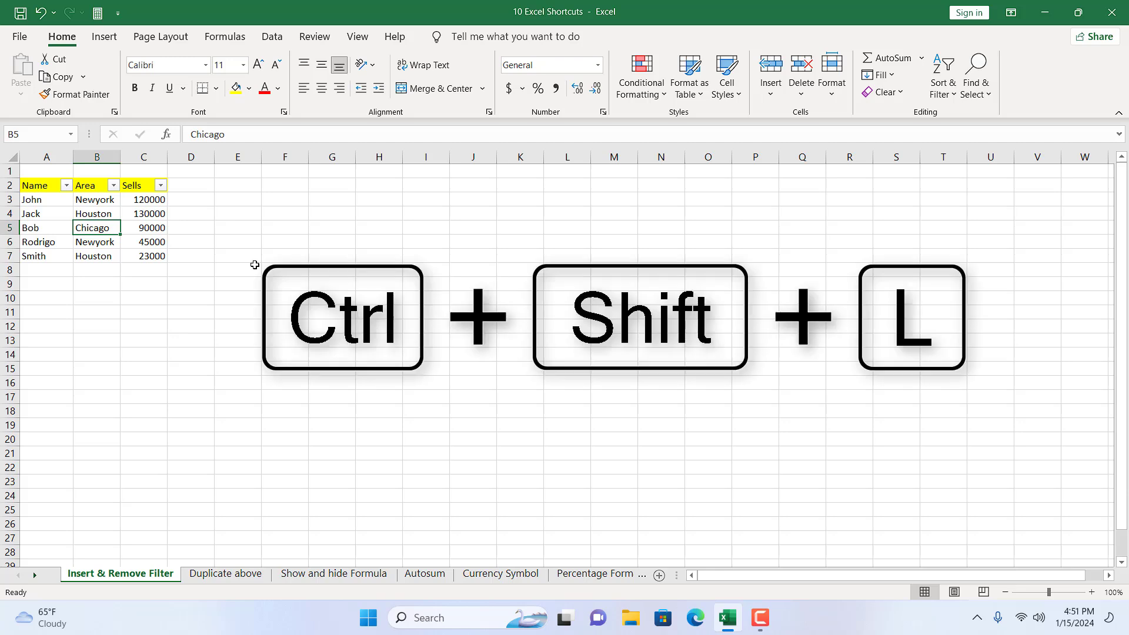
{"action": "key", "text": "ctrl+shift+l"}
{"action": "key", "text": "ctrl+shift+l"}
{"action": "key", "text": "ctrl+shift+l"}
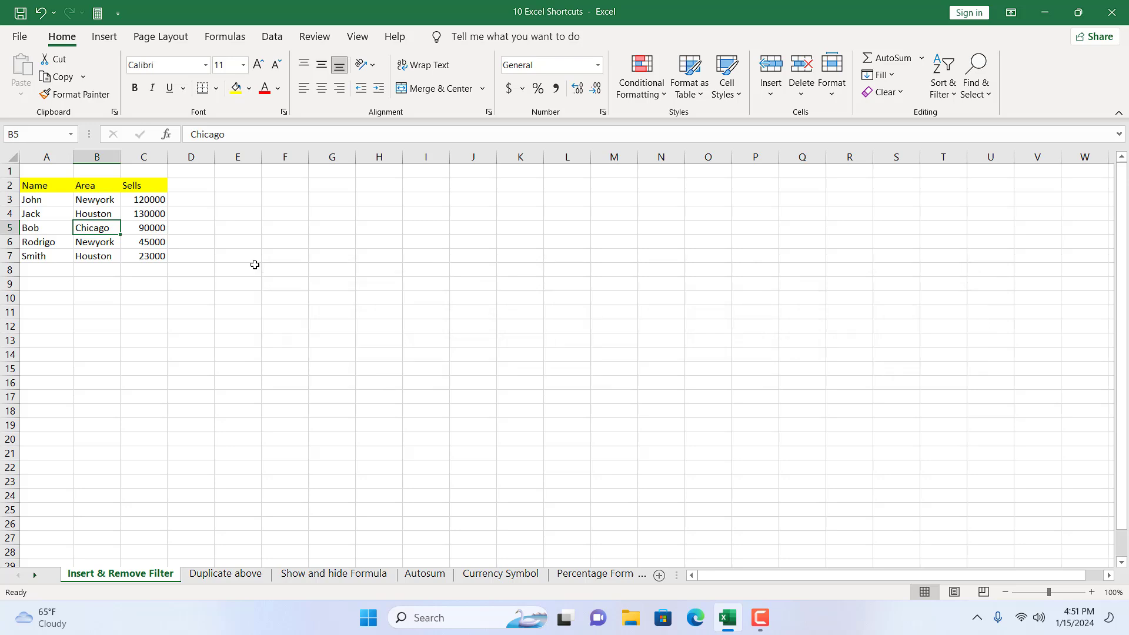
- On the Duplicate above sheet, duplicate the value of C8 into the empty cell C9 with Fill Down
{"action": "key", "text": "ctrl+Page_Down"}
{"action": "left_click", "coordinate": [201, 441]}
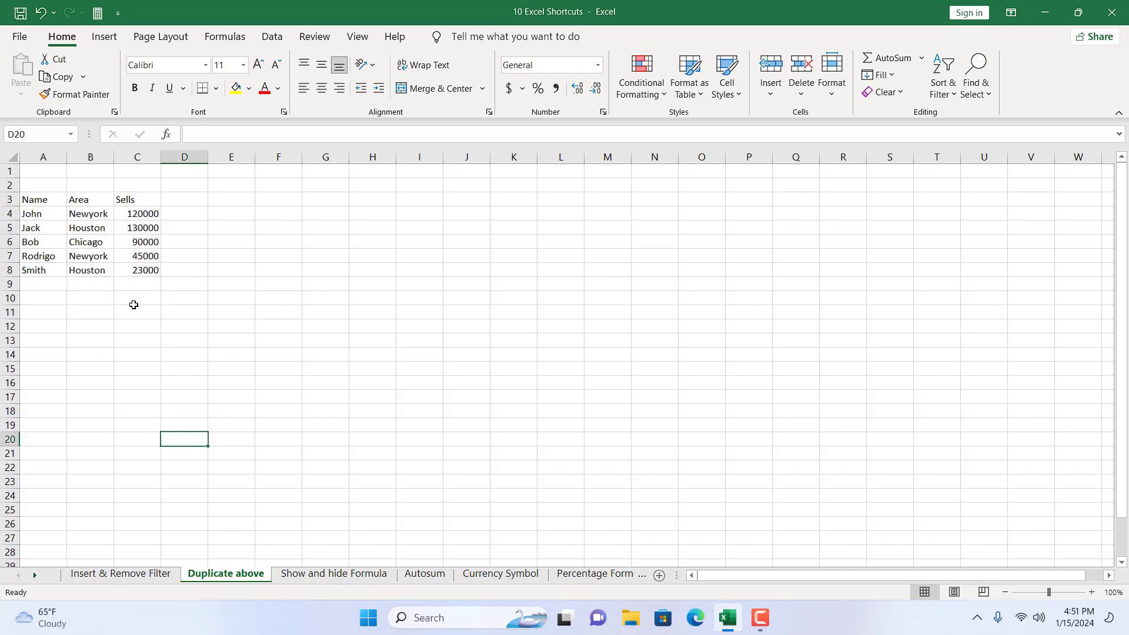
{"action": "left_click", "coordinate": [137, 284]}
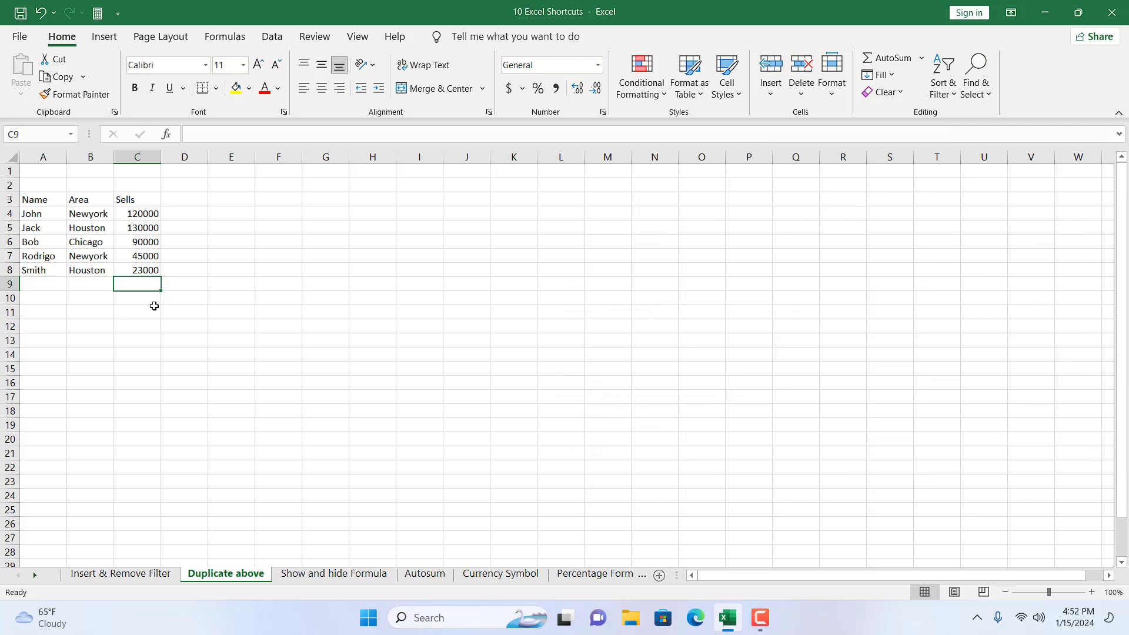
{"action": "left_click", "coordinate": [141, 270]}
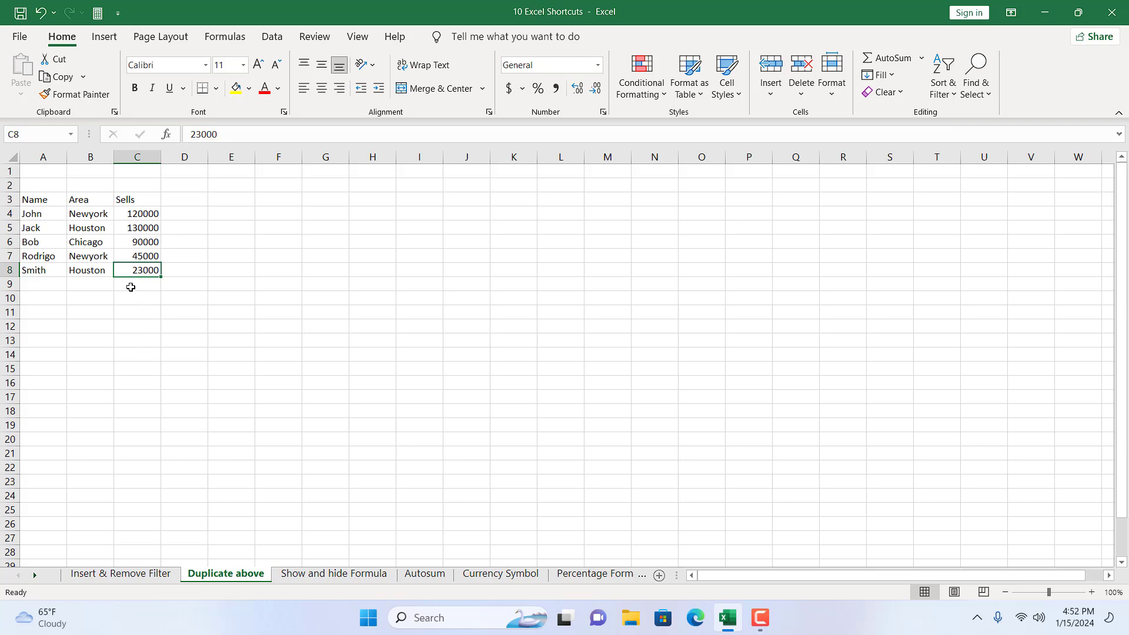
{"action": "left_click", "coordinate": [131, 286]}
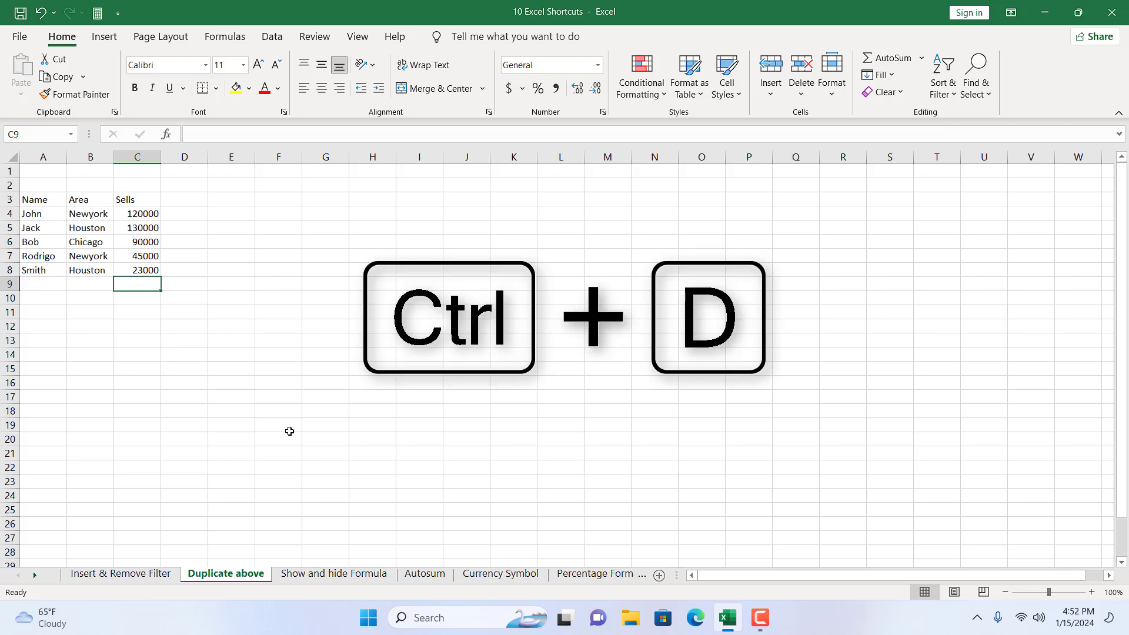
{"action": "key", "text": "ctrl+d"}
{"action": "left_click", "coordinate": [138, 312]}
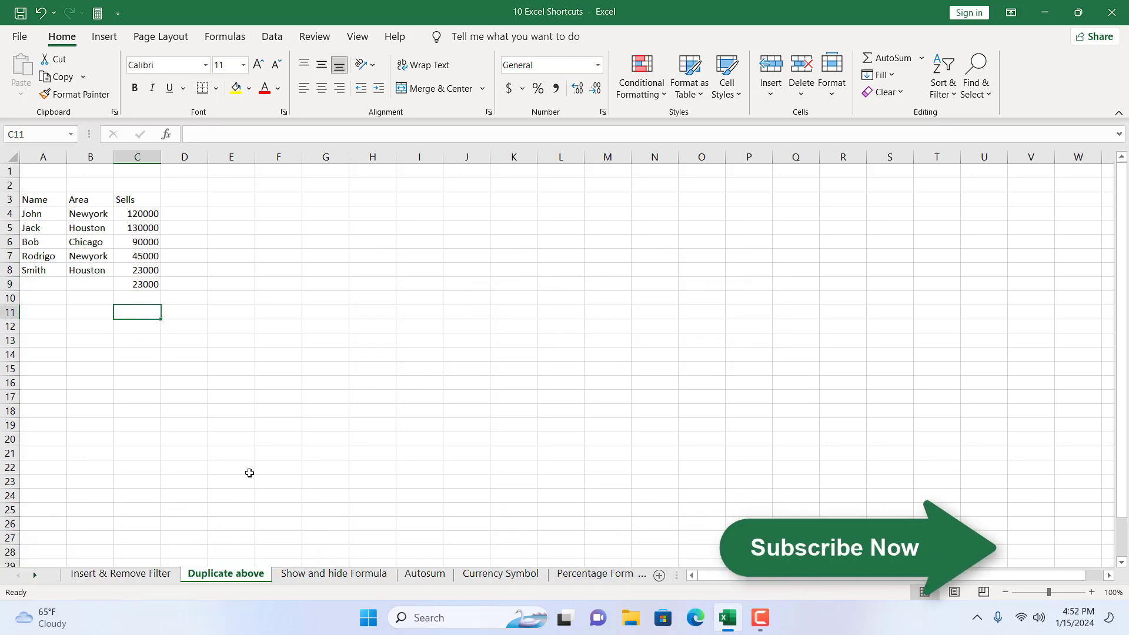
- Overwrite Bob's Sells value in C6 with the value from the cell above using Fill Down
{"action": "left_click", "coordinate": [136, 298]}
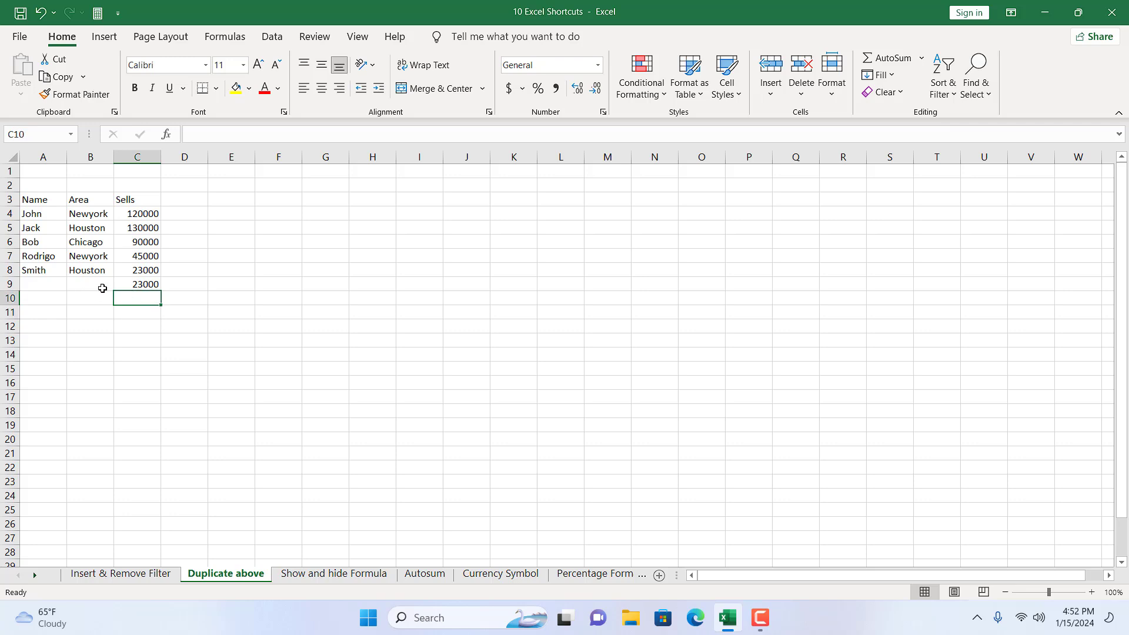
{"action": "left_click", "coordinate": [145, 243]}
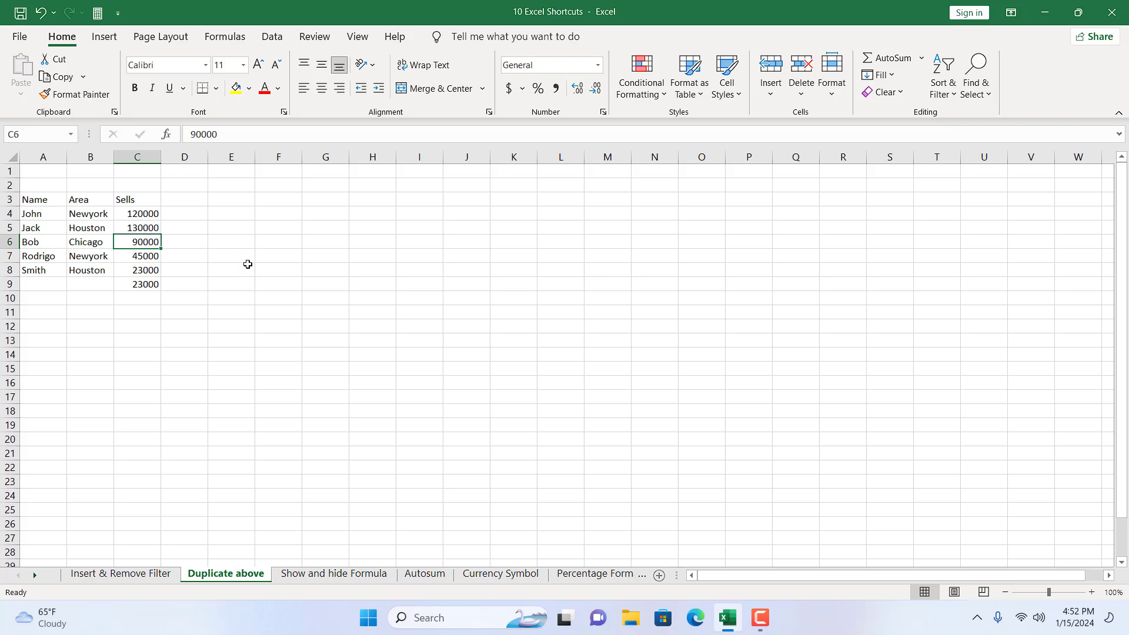
{"action": "key", "text": "ctrl+d"}
{"action": "left_click", "coordinate": [126, 226]}
{"action": "left_click", "coordinate": [141, 244]}
- Insert an oval shape about 2.53" wide and 1.58" high beside the table, spanning roughly columns E to I
{"action": "left_click", "coordinate": [105, 37]}
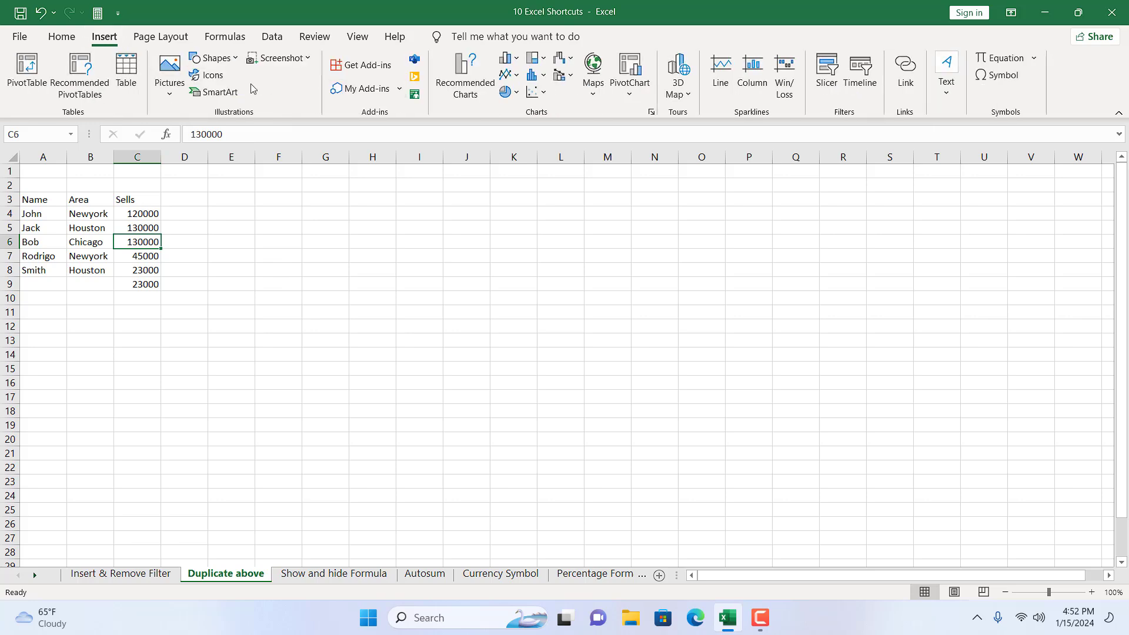
{"action": "left_click", "coordinate": [211, 57]}
{"action": "left_click", "coordinate": [251, 97]}
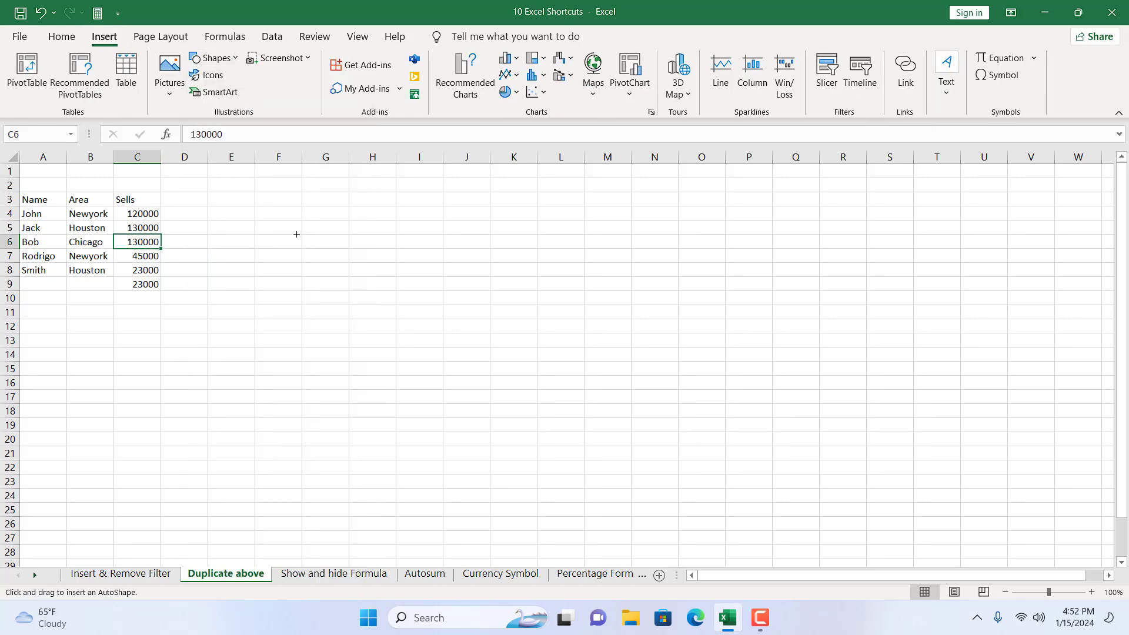
{"action": "left_click_drag", "start_coordinate": [240, 231], "coordinate": [420, 344]}
{"action": "left_click", "coordinate": [482, 426]}
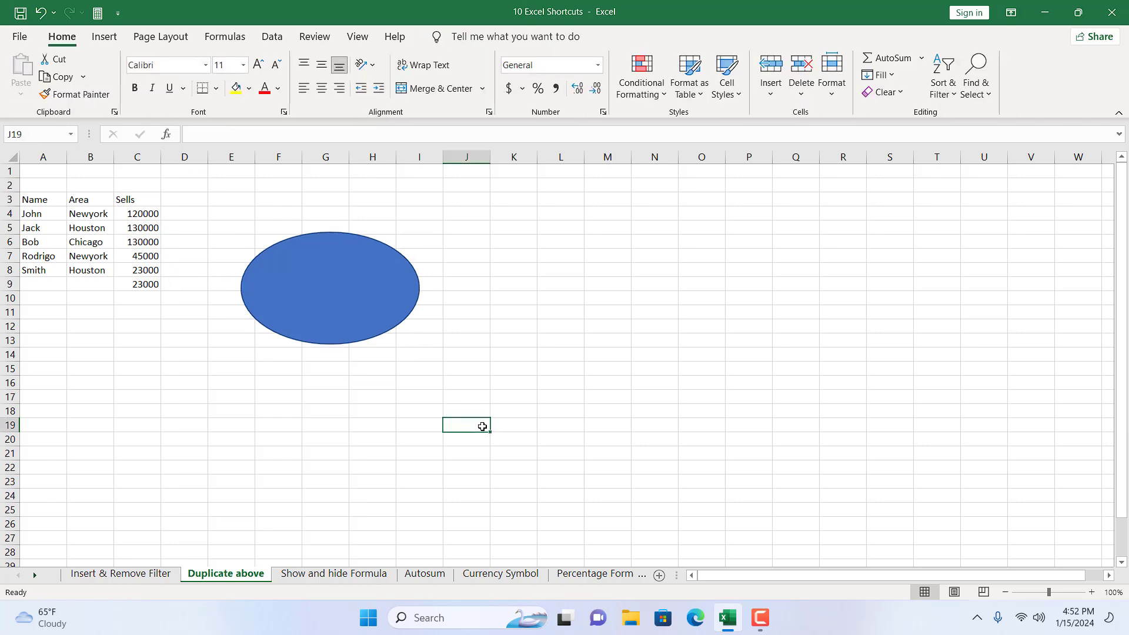
- Duplicate the oval and place the copy to the right of the original, over columns K to N
{"action": "left_click", "coordinate": [355, 318]}
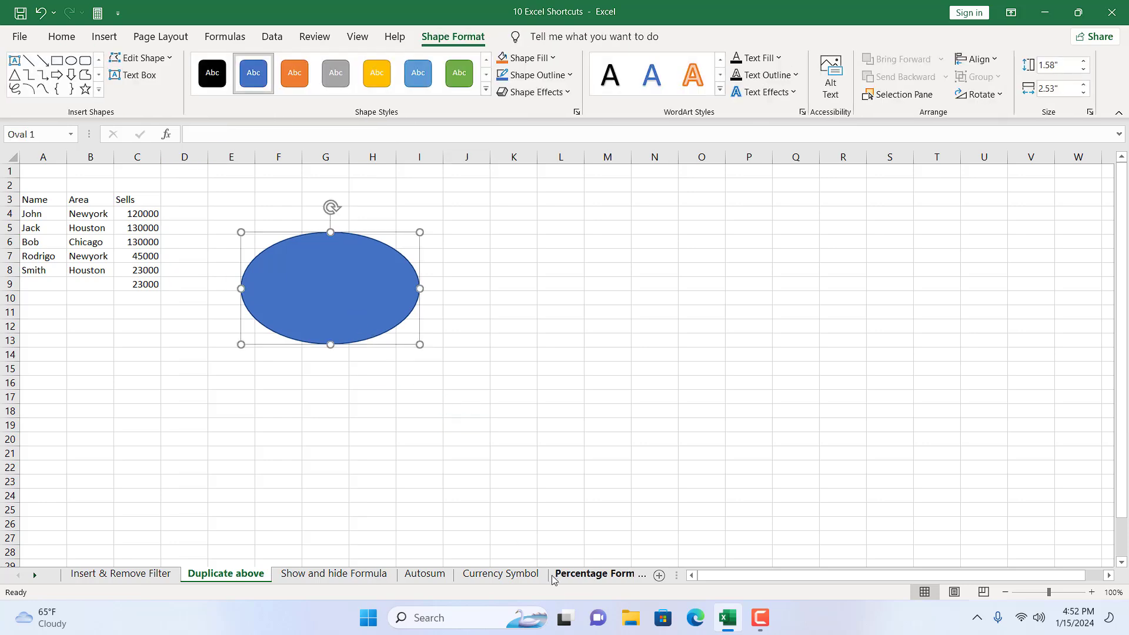
{"action": "key", "text": "ctrl+d"}
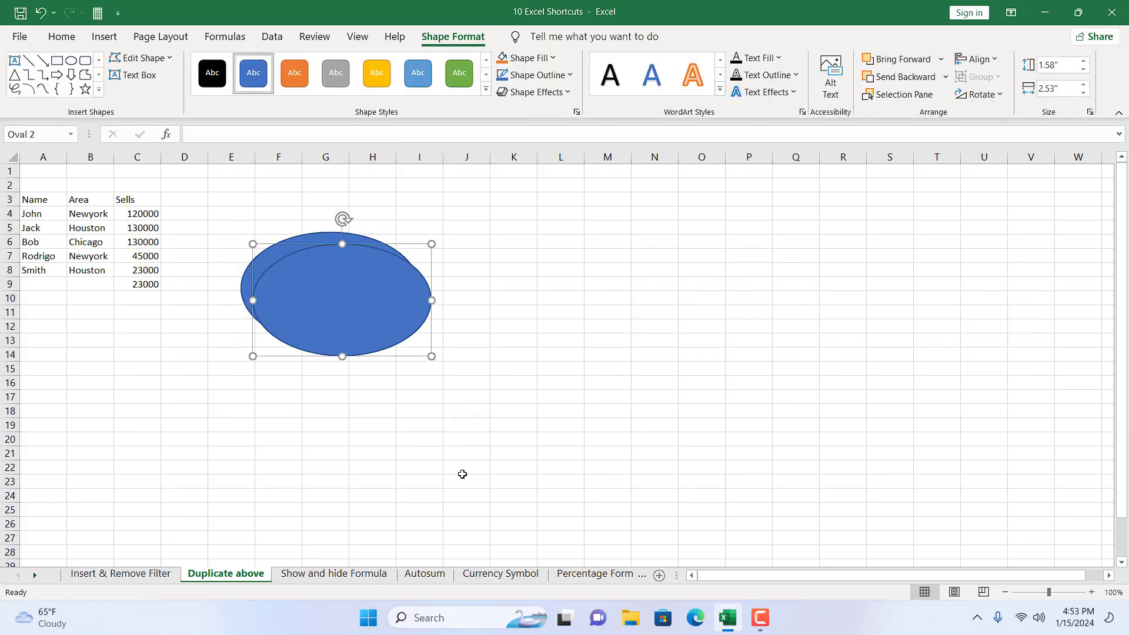
{"action": "left_click_drag", "start_coordinate": [365, 327], "coordinate": [593, 324]}
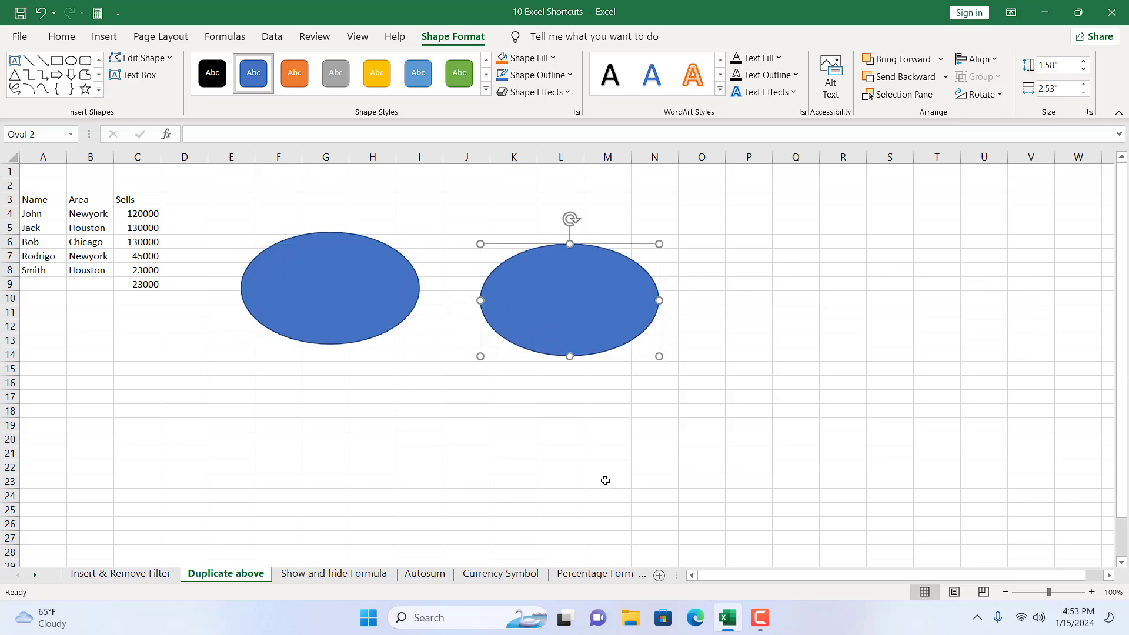
{"action": "left_click", "coordinate": [471, 468]}
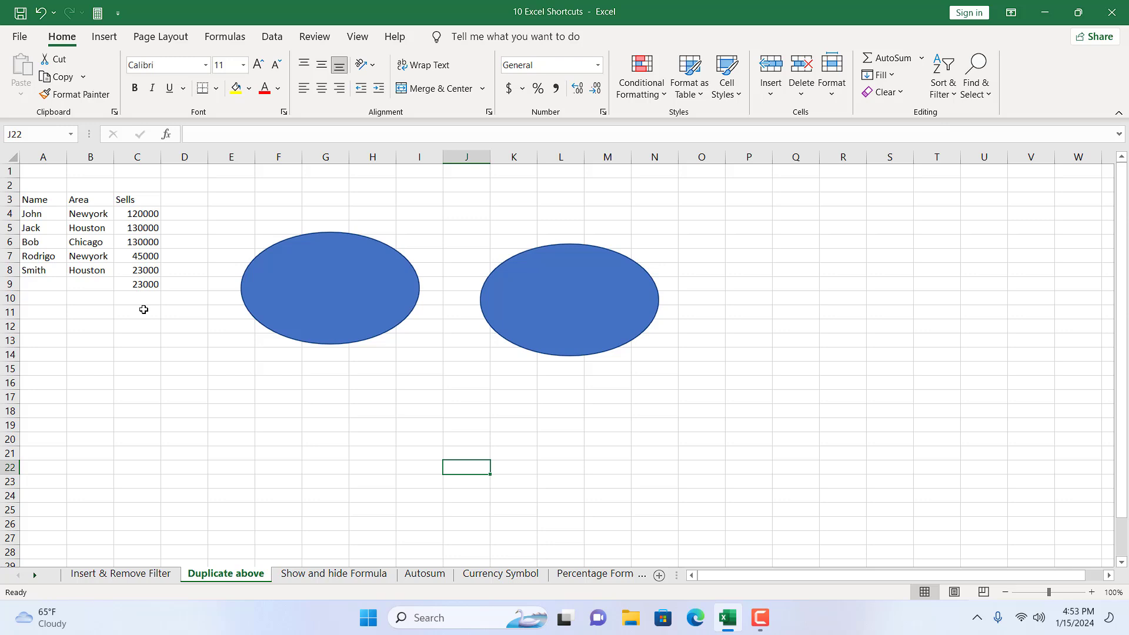
- On the Show and hide Formula sheet, examine the total's formula in C9 and the range C4:C8 it sums
{"action": "key", "text": "ctrl+Page_Down"}
{"action": "left_click", "coordinate": [149, 284]}
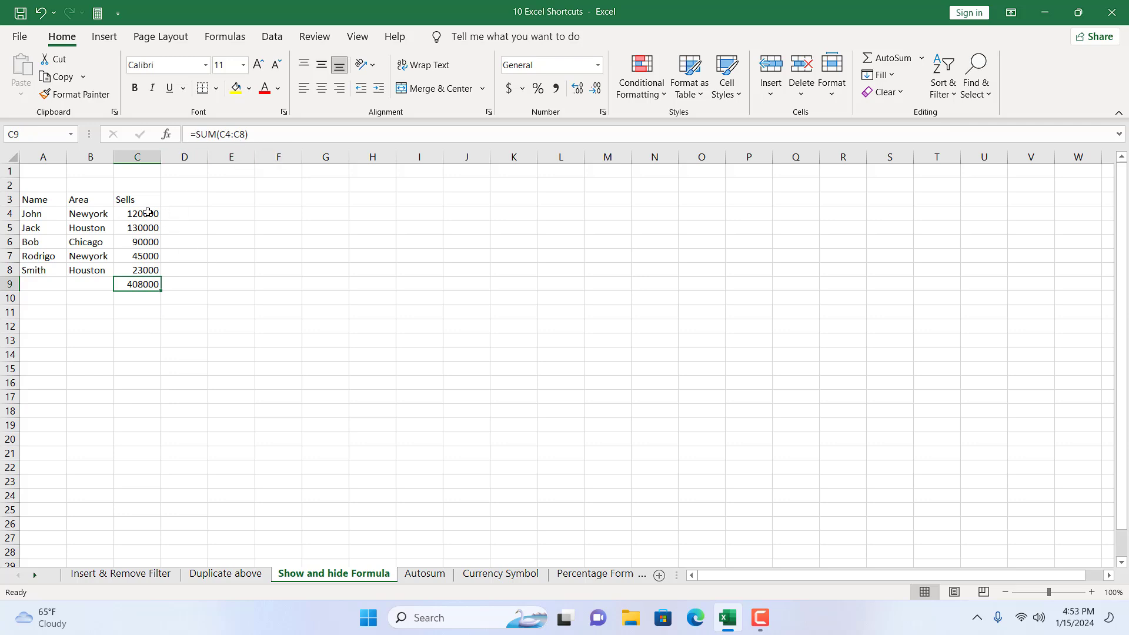
{"action": "left_click_drag", "start_coordinate": [148, 212], "coordinate": [147, 274]}
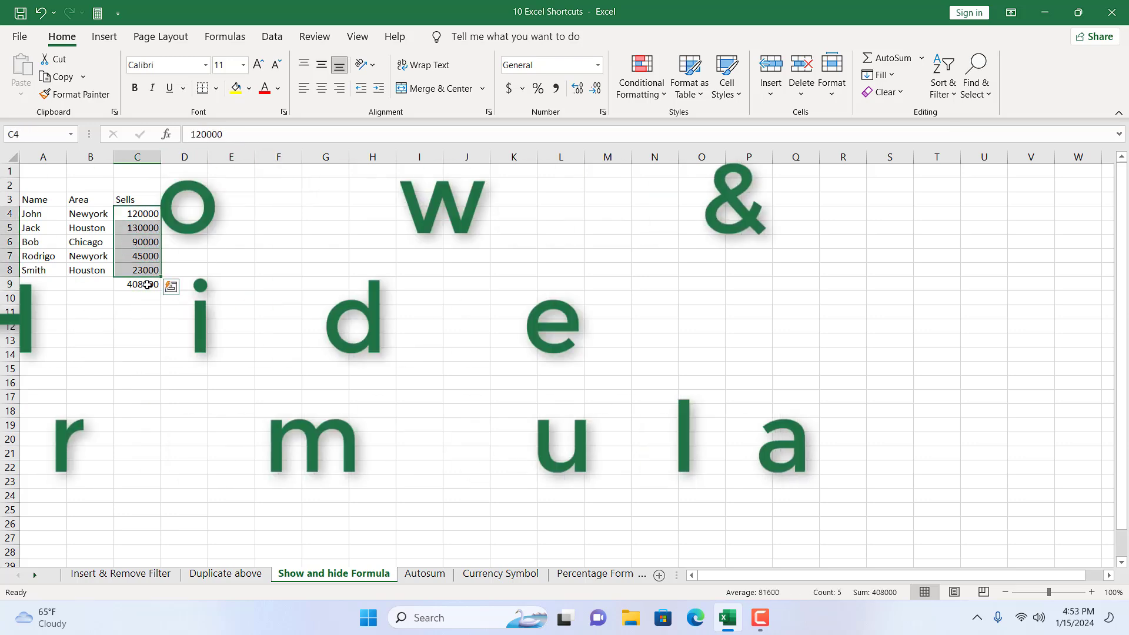
{"action": "left_click", "coordinate": [147, 285]}
{"action": "left_click", "coordinate": [196, 361]}
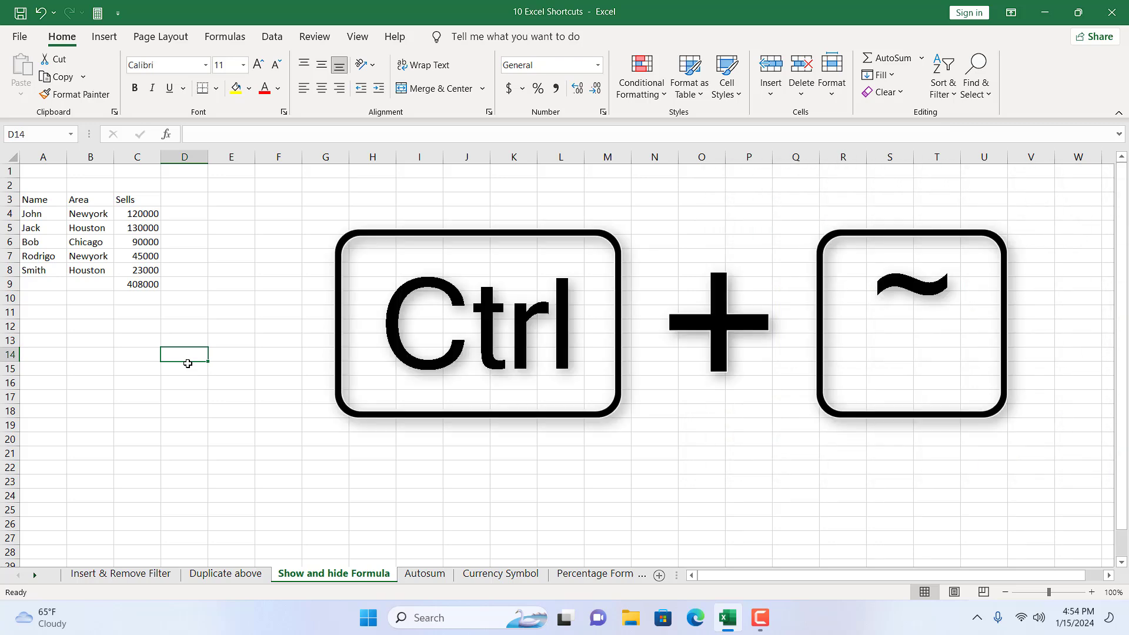
- Toggle the sheet's formula display on, off and on again with the Show Formulas shortcut
{"action": "key", "text": "ctrl+grave"}
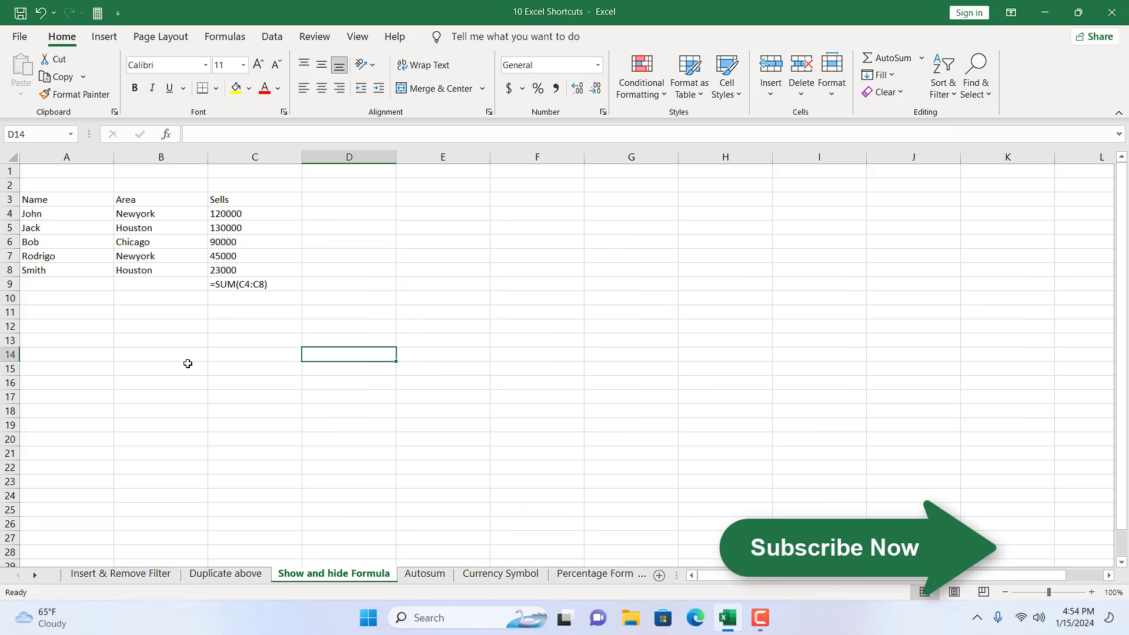
{"action": "key", "text": "ctrl+grave"}
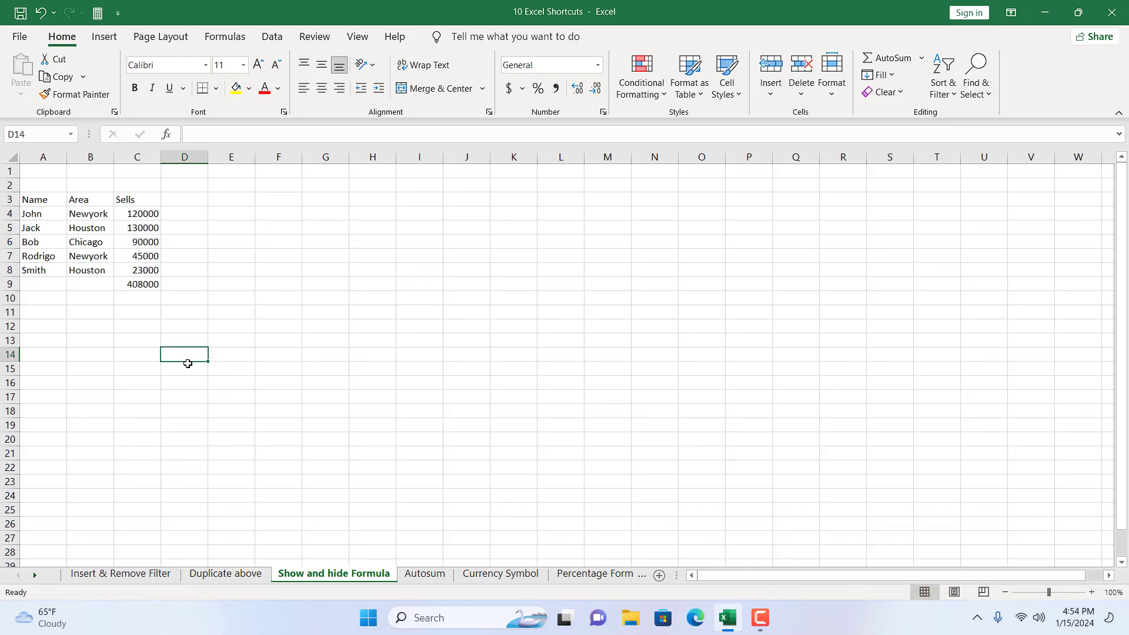
{"action": "key", "text": "ctrl+grave"}
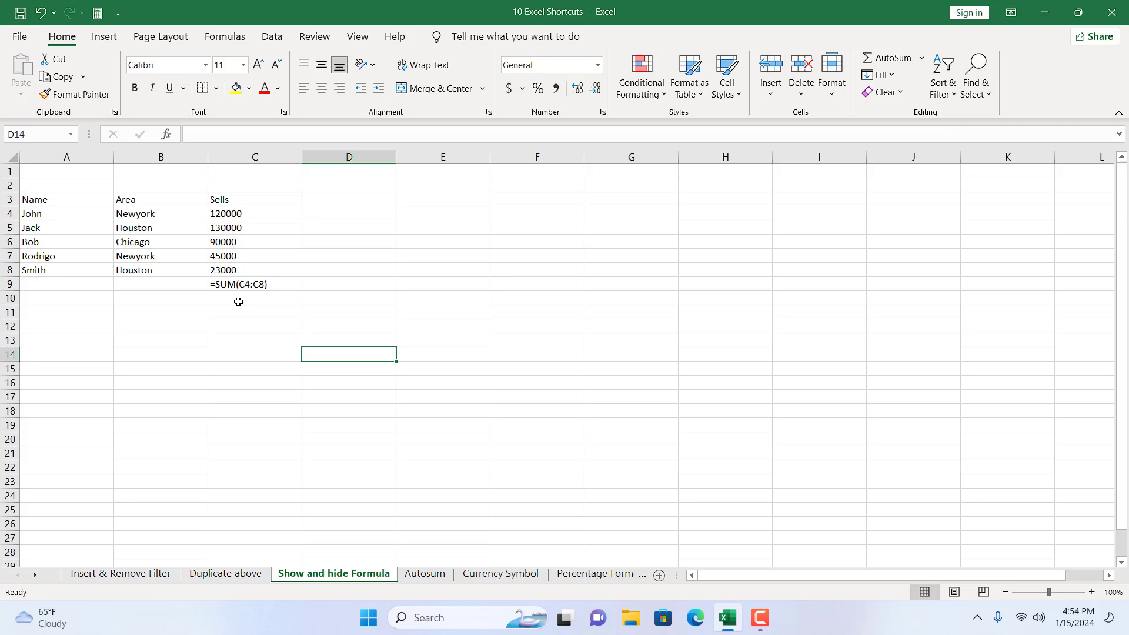
- Toggle the Show Formulas command off and on, then hide the formulas again so cells display their values
{"action": "left_click", "coordinate": [226, 37]}
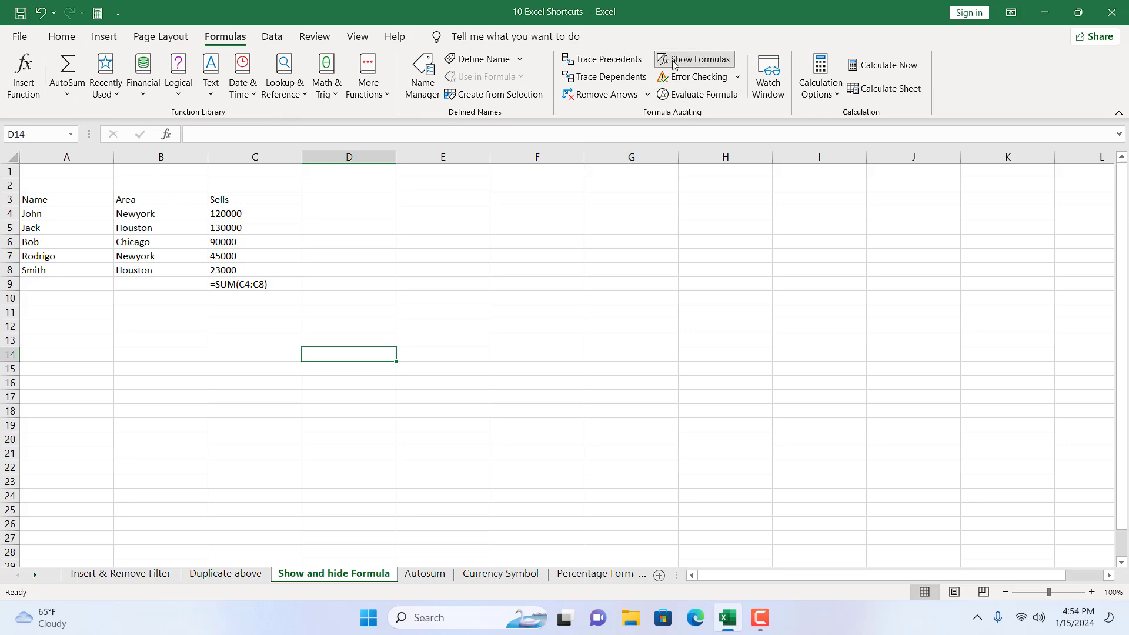
{"action": "left_click", "coordinate": [708, 65]}
{"action": "left_click", "coordinate": [708, 65]}
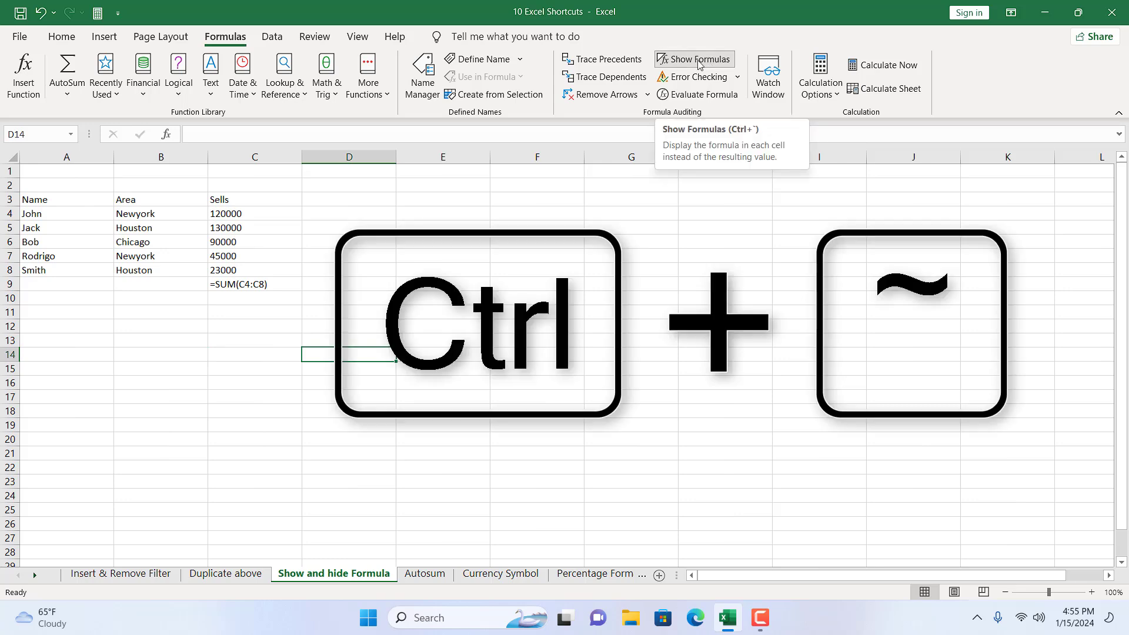
{"action": "key", "text": "ctrl+grave"}
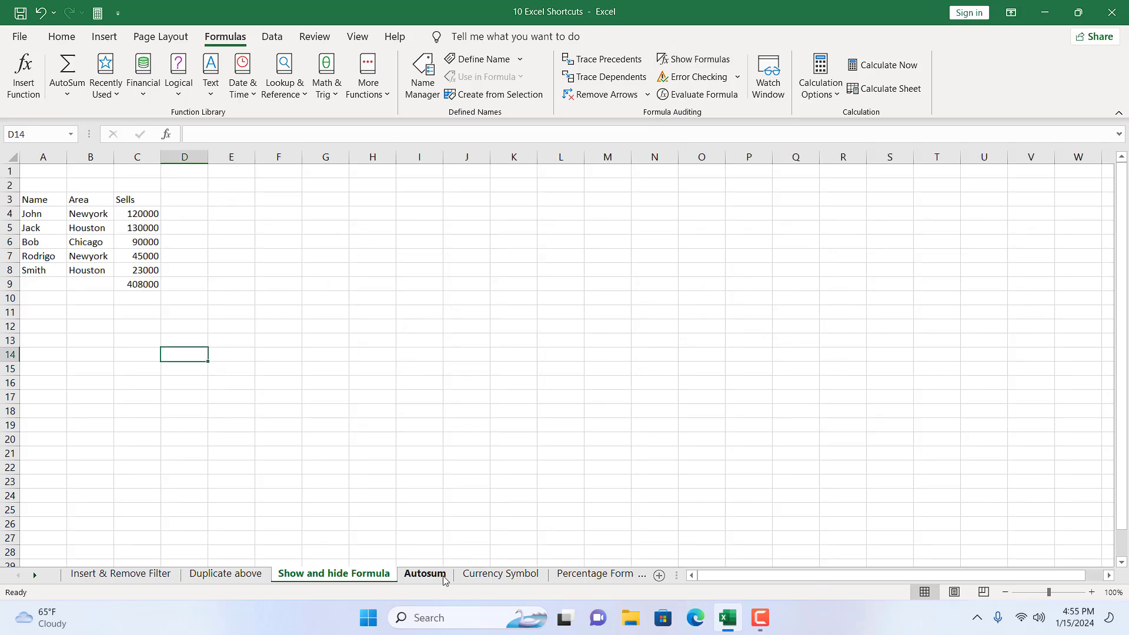
- On the Autosum sheet, total the Sells values C4:C8 in cell C9 with AutoSum
{"action": "left_click", "coordinate": [424, 573]}
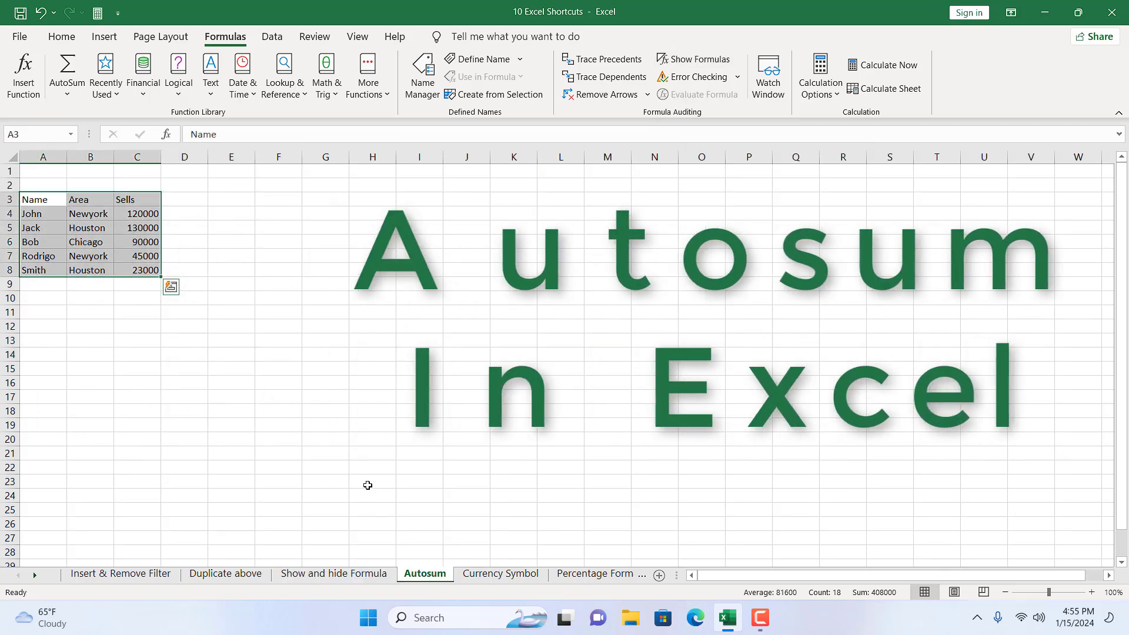
{"action": "left_click", "coordinate": [367, 485]}
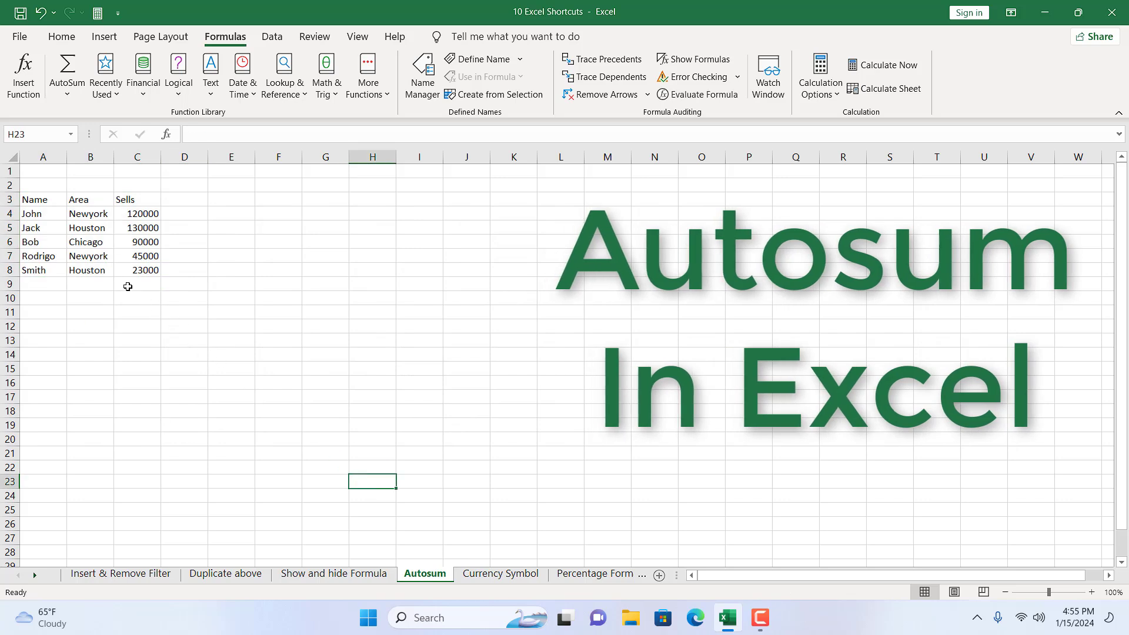
{"action": "left_click", "coordinate": [130, 288]}
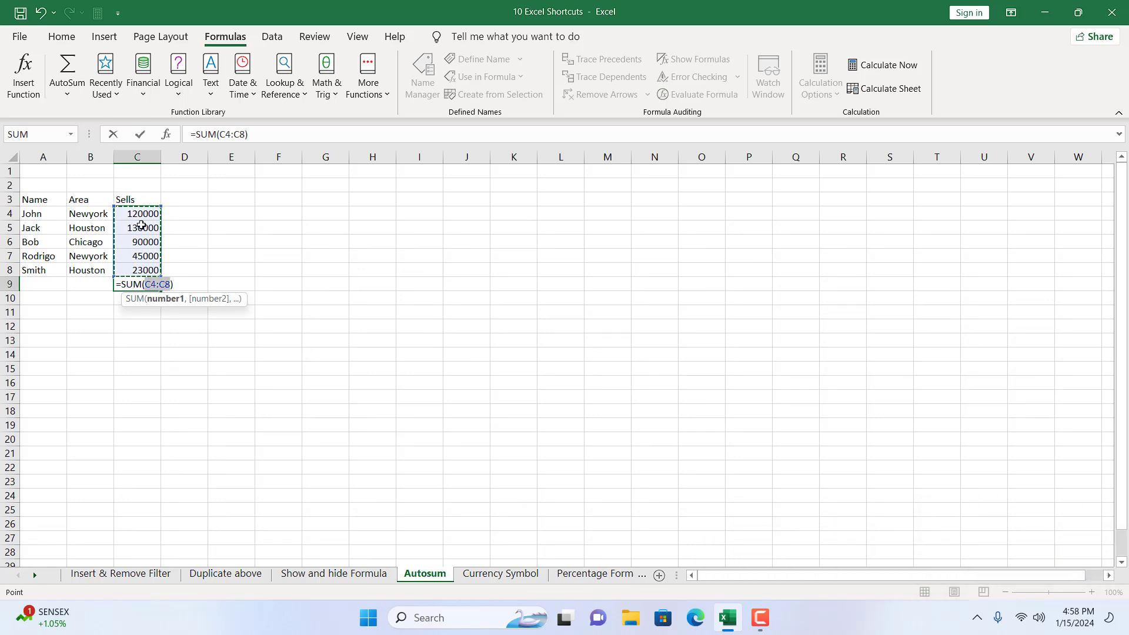
{"action": "key", "text": "Return"}
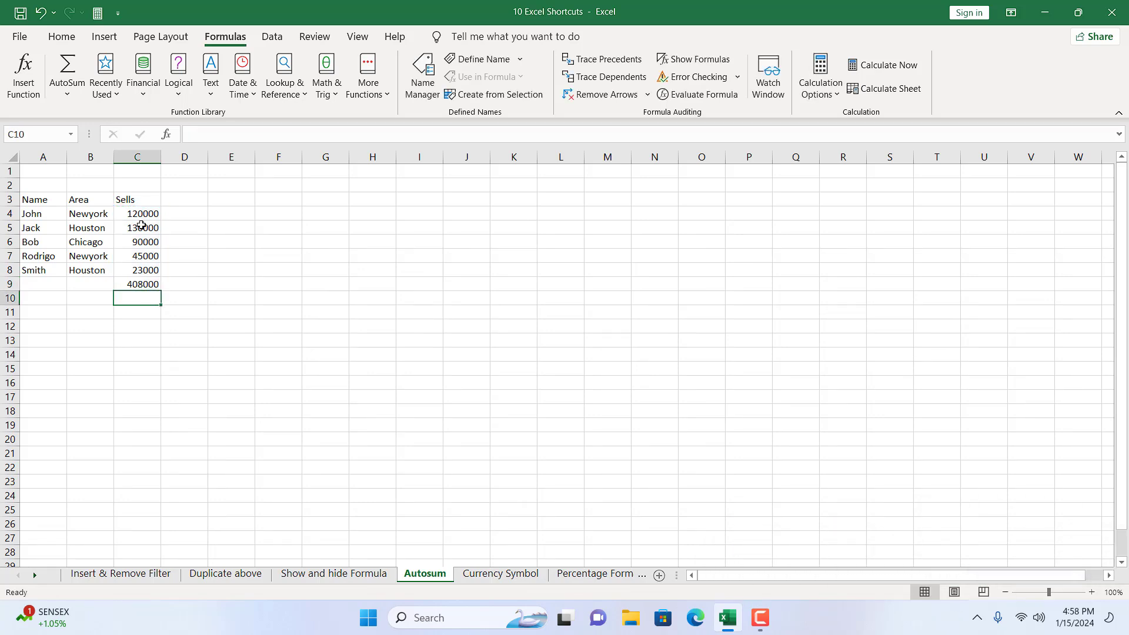
- Examine the AutoSum formula in total cell C9 and the description of the AutoSum command
{"action": "left_click", "coordinate": [148, 285]}
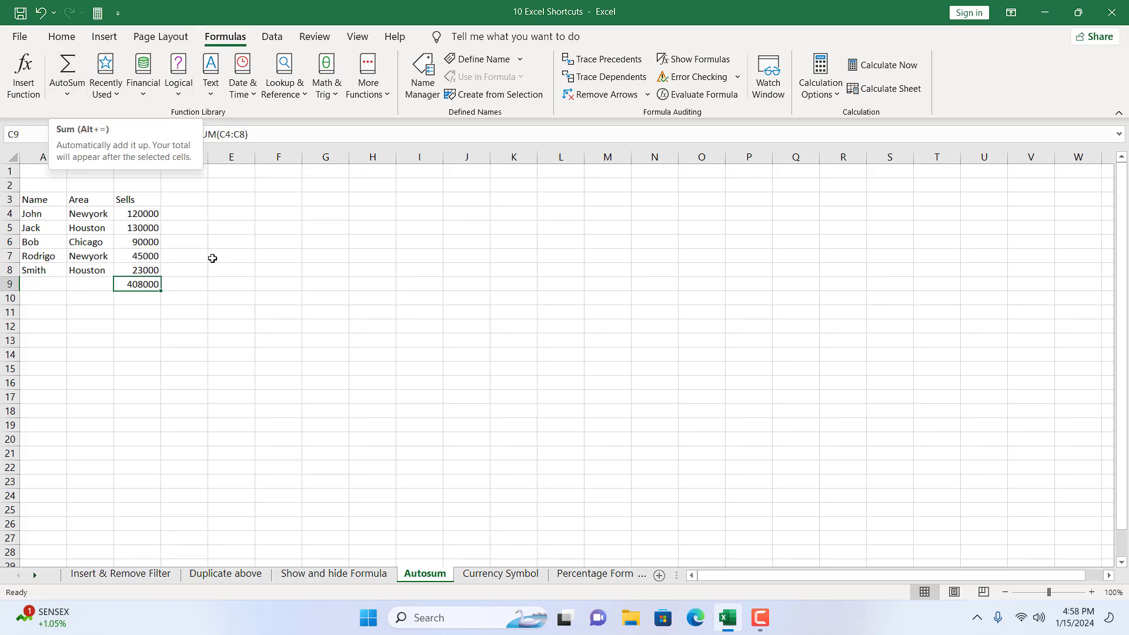
- On the Currency Symbol sheet, format the Sells values C4:C8 as currency with the dollar format shortcut
{"action": "left_click", "coordinate": [485, 575]}
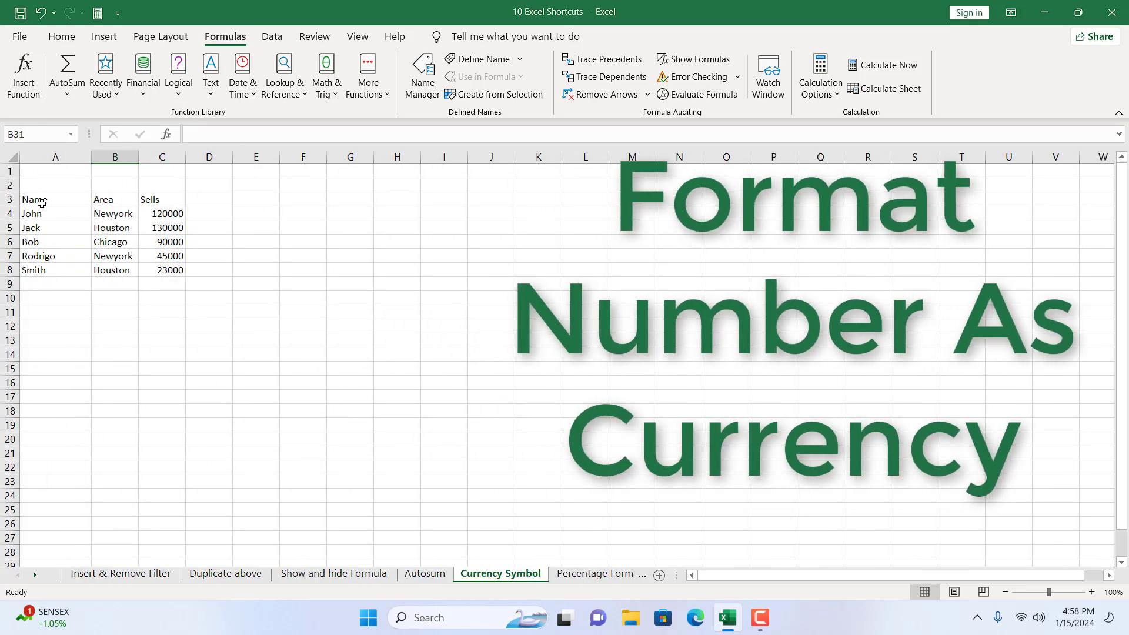
{"action": "left_click", "coordinate": [170, 212]}
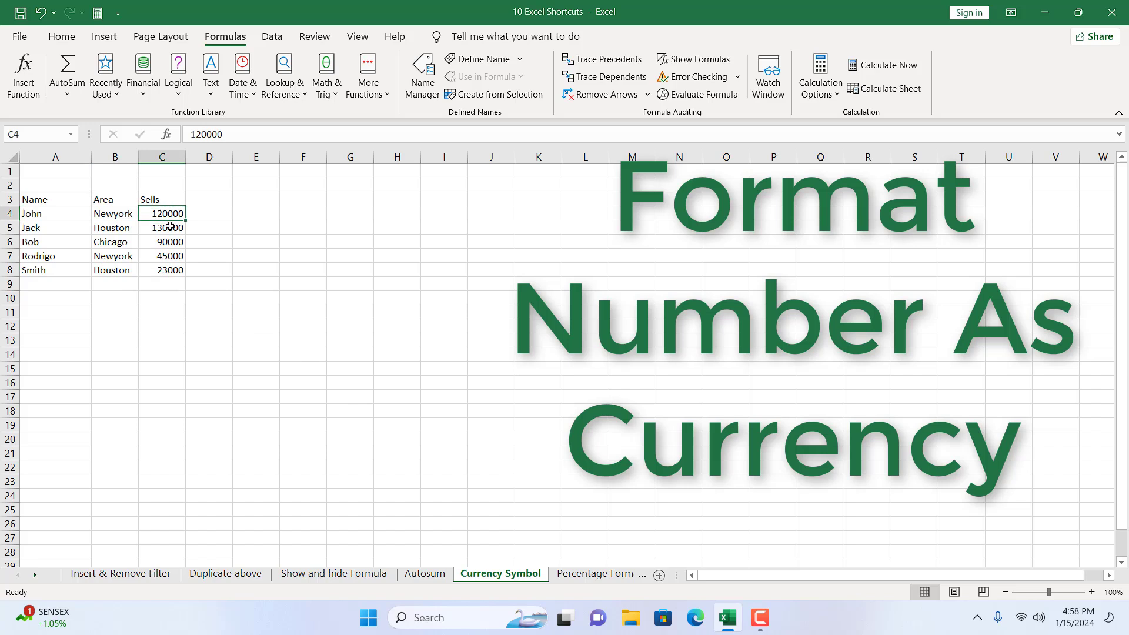
{"action": "left_click_drag", "start_coordinate": [170, 226], "coordinate": [176, 269]}
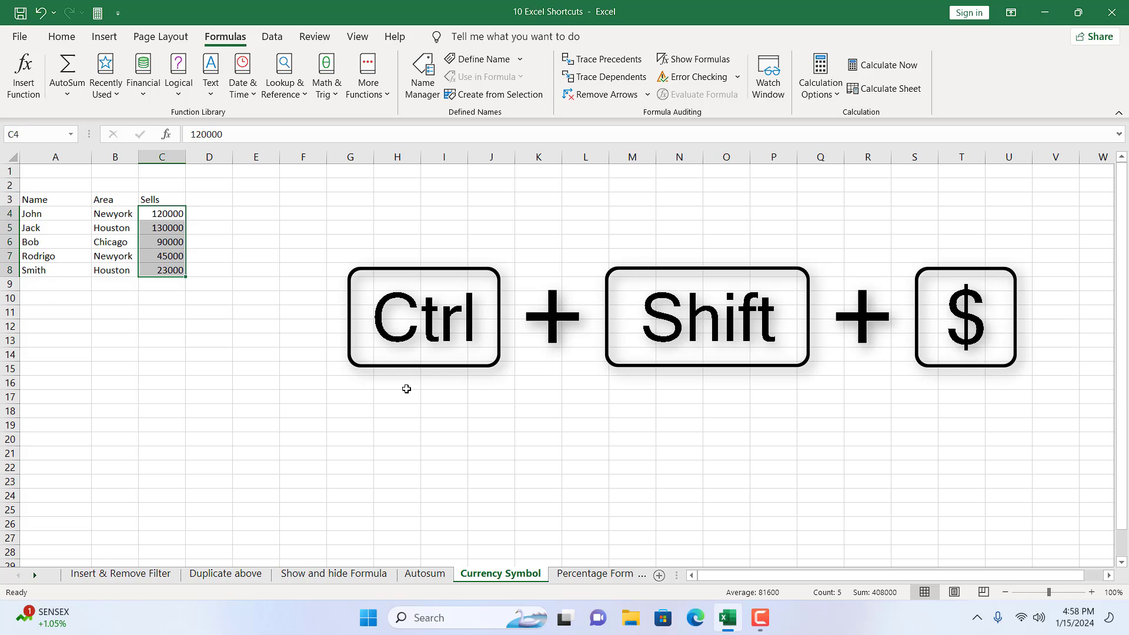
{"action": "key", "text": "ctrl+shift+4"}
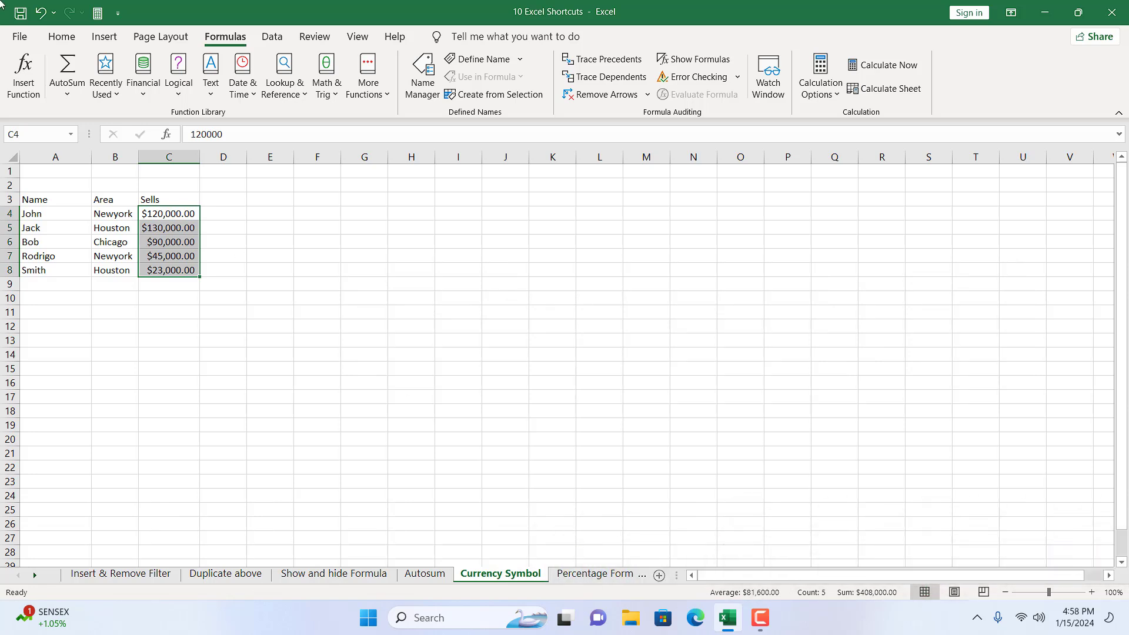
- Check the number format of C4:C8, then undo the currency format and apply it again
{"action": "left_click", "coordinate": [54, 37]}
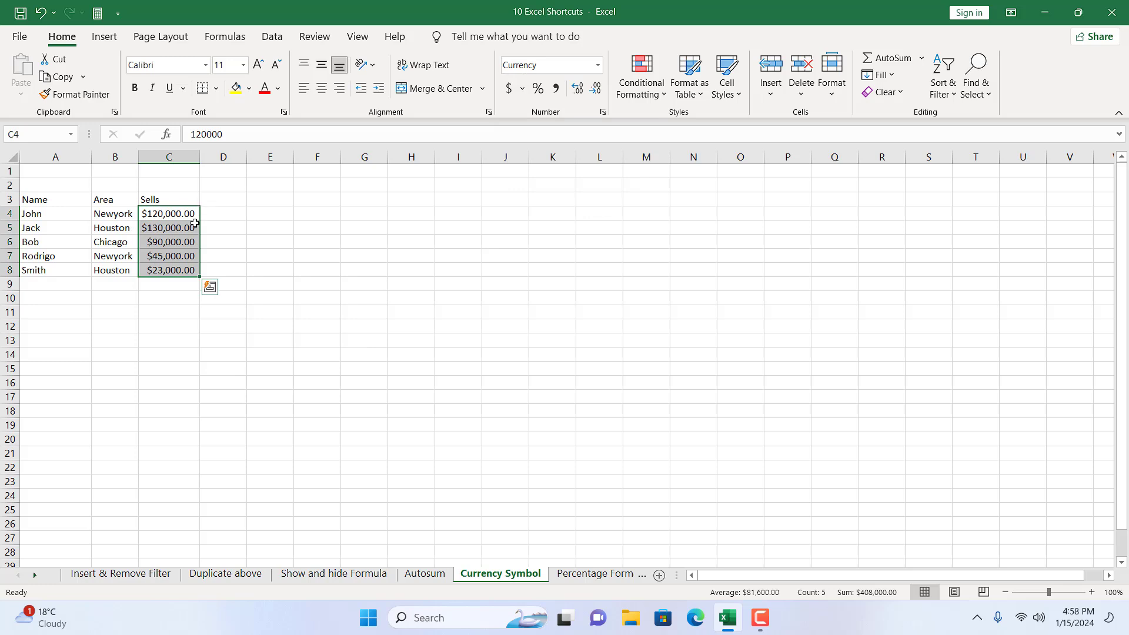
{"action": "key", "text": "ctrl+z"}
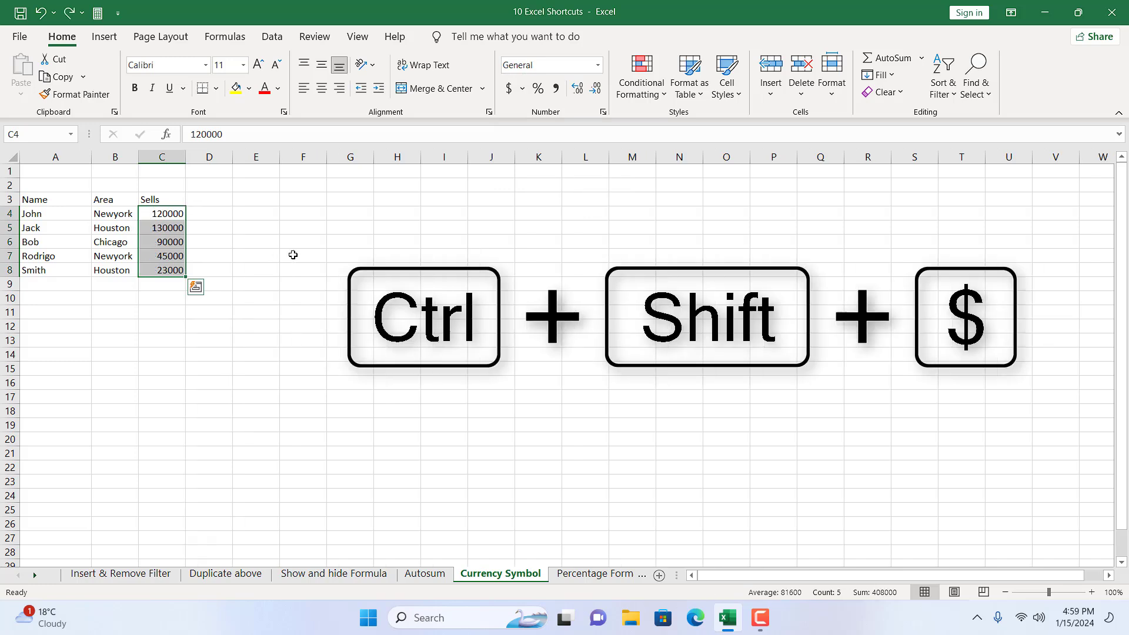
{"action": "key", "text": "ctrl+shift+4"}
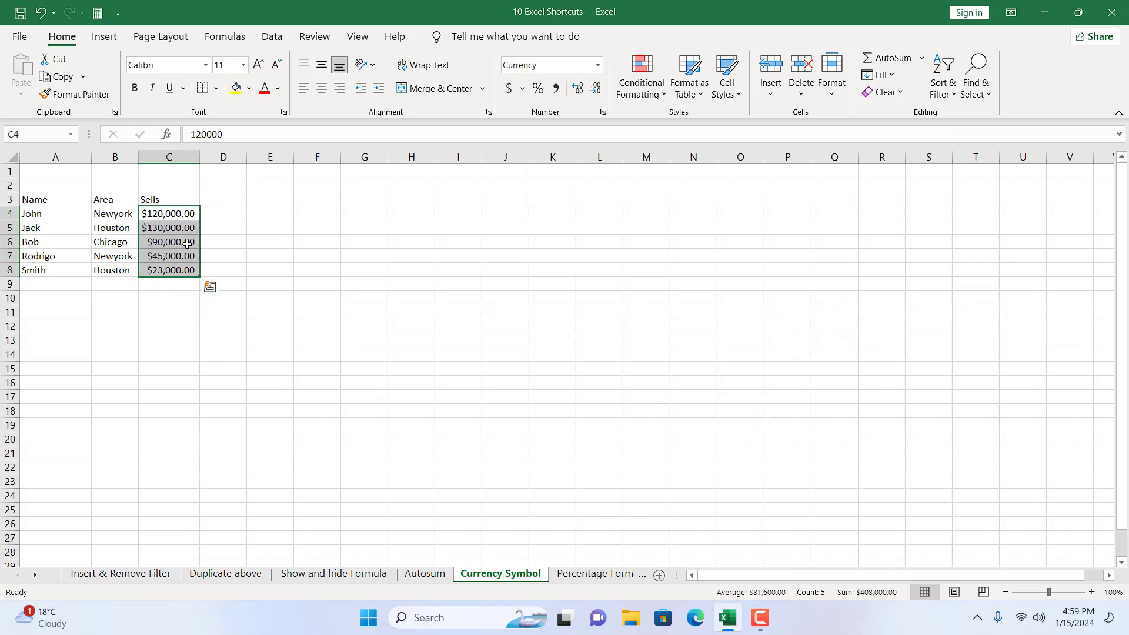
- On the Percentage Format sheet, format the Sells values C4:C8 as percentages
{"action": "left_click", "coordinate": [574, 575]}
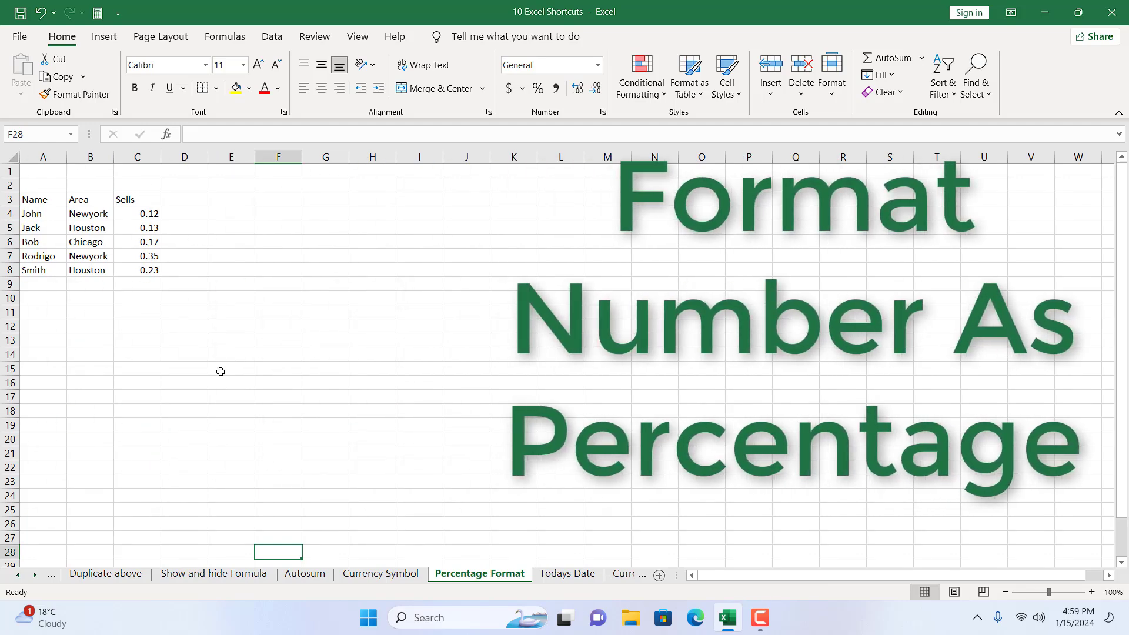
{"action": "left_click", "coordinate": [133, 213]}
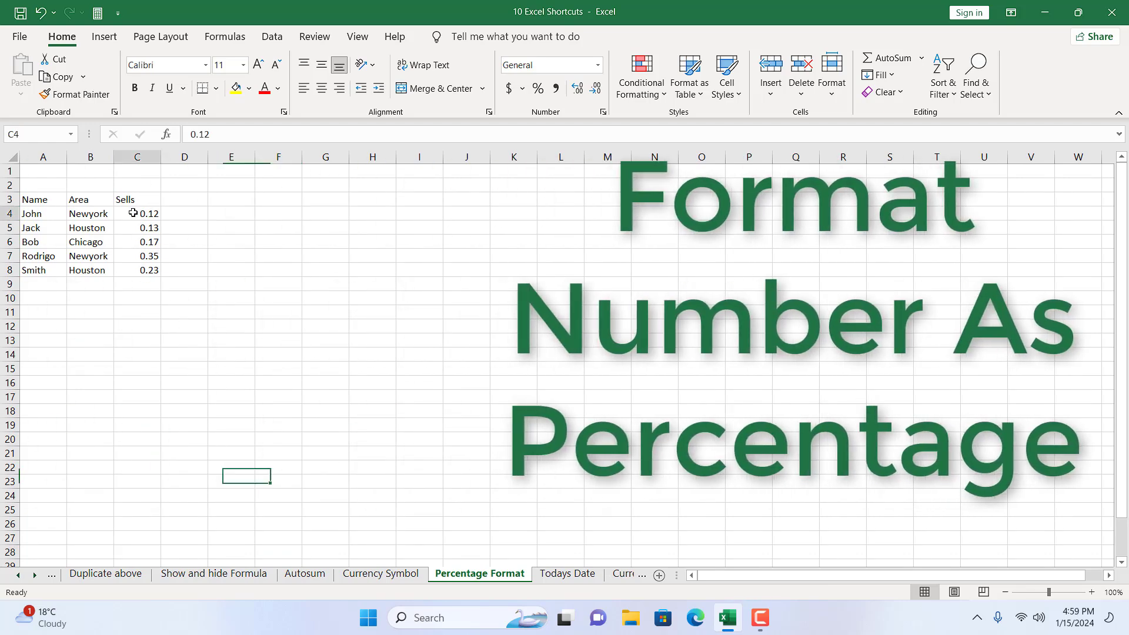
{"action": "left_click_drag", "start_coordinate": [132, 212], "coordinate": [138, 270]}
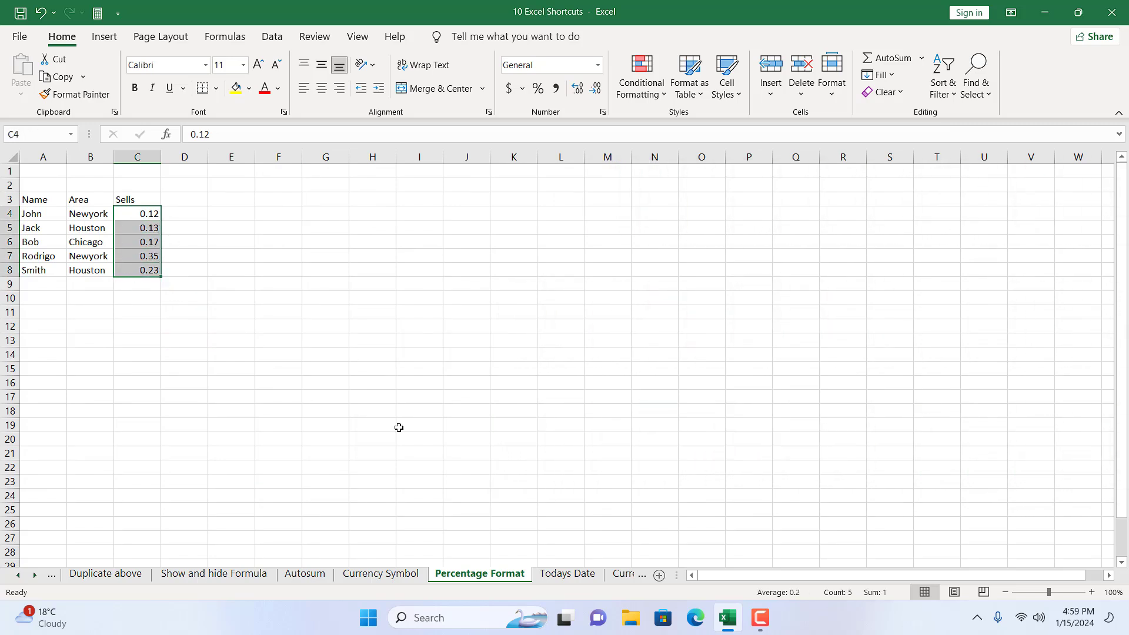
{"action": "key", "text": "ctrl+shift+percent"}
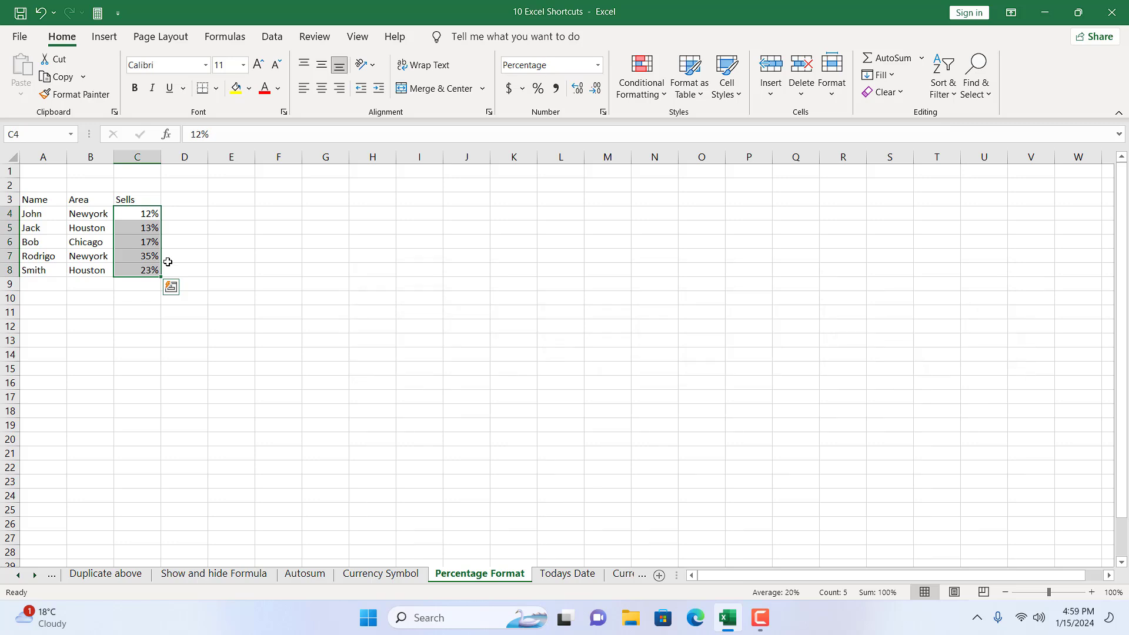
- On the Todays Date sheet, insert today's date, 1/15/2024, in cell B4 with the date shortcut
{"action": "left_click", "coordinate": [567, 574]}
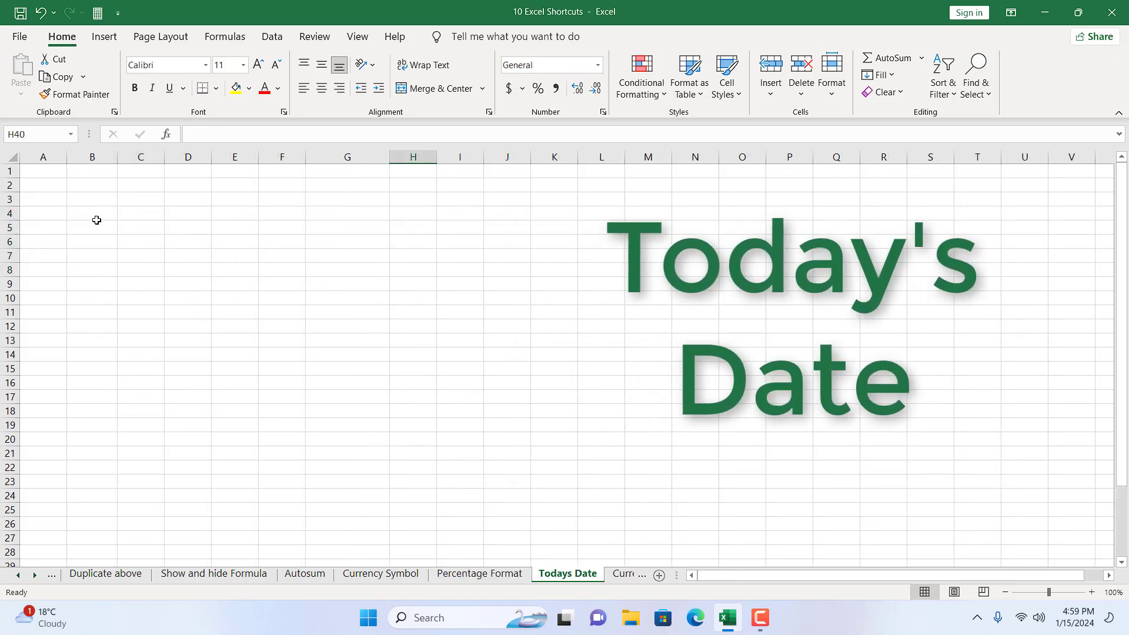
{"action": "left_click", "coordinate": [97, 219]}
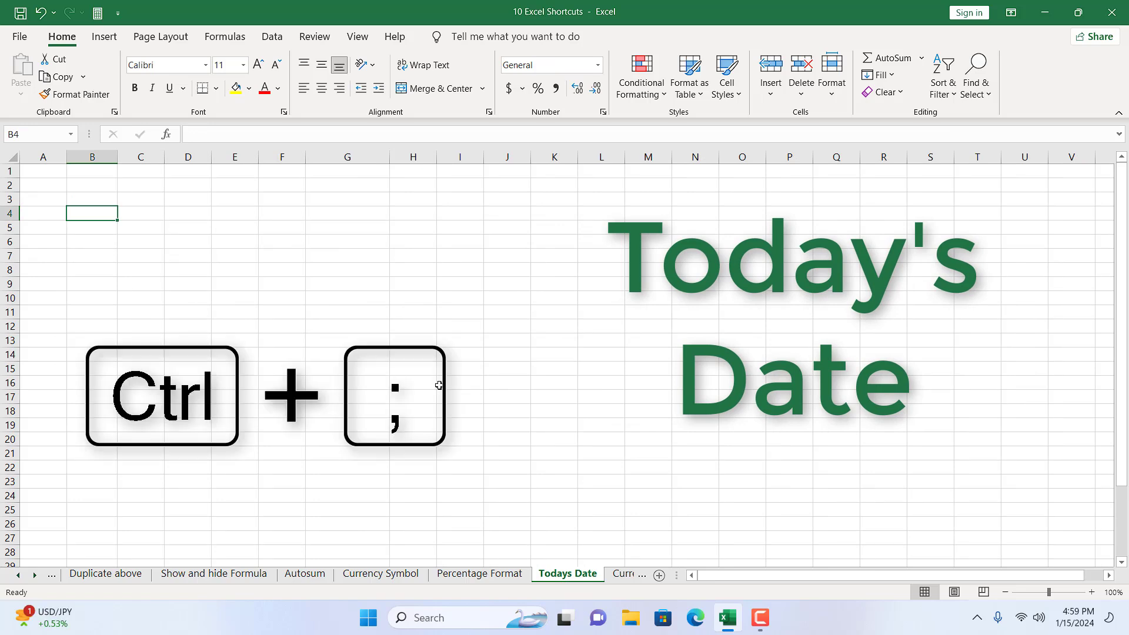
{"action": "key", "text": "ctrl+semicolon"}
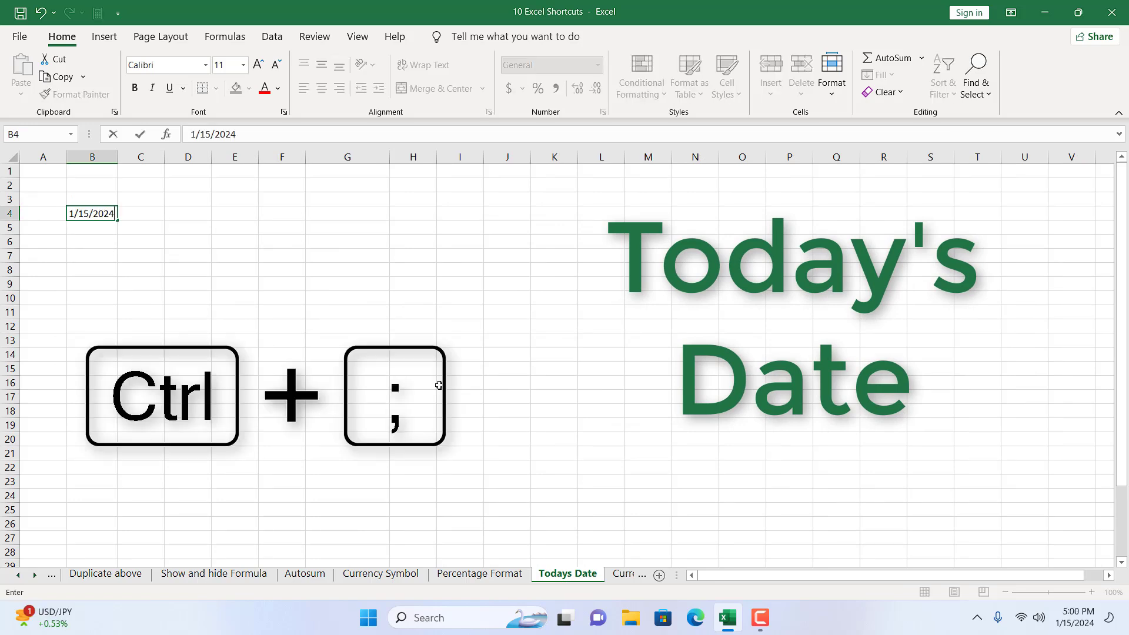
{"action": "key", "text": "Return"}
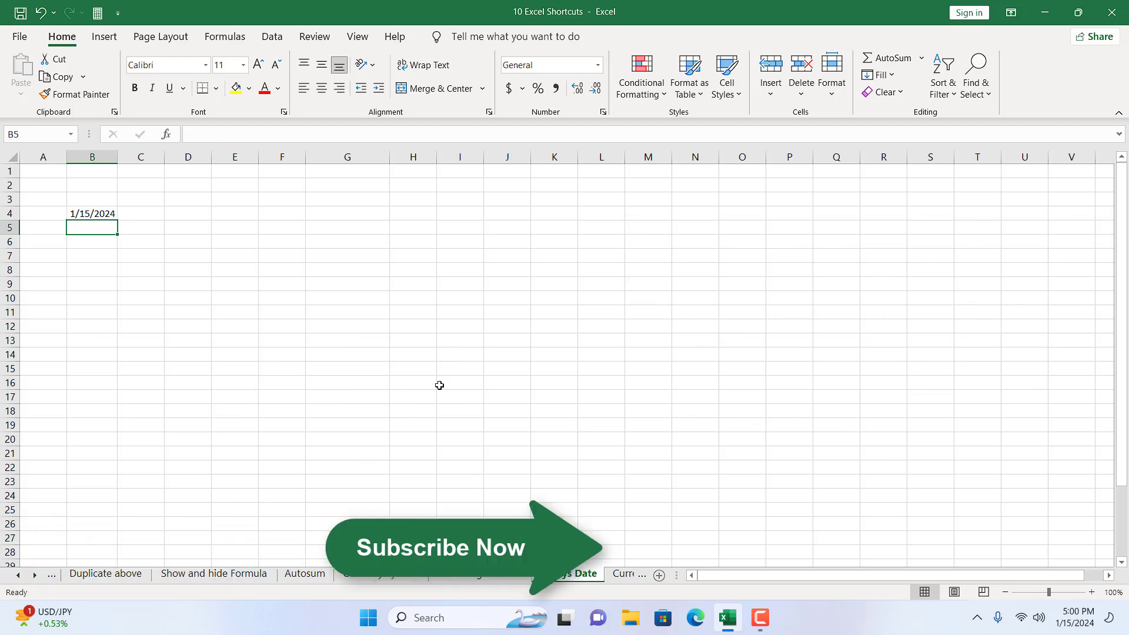
- Insert today's date, 1/15/2024, in cell B8 as well
{"action": "key", "text": "Down"}
{"action": "key", "text": "Down"}
{"action": "key", "text": "Down"}
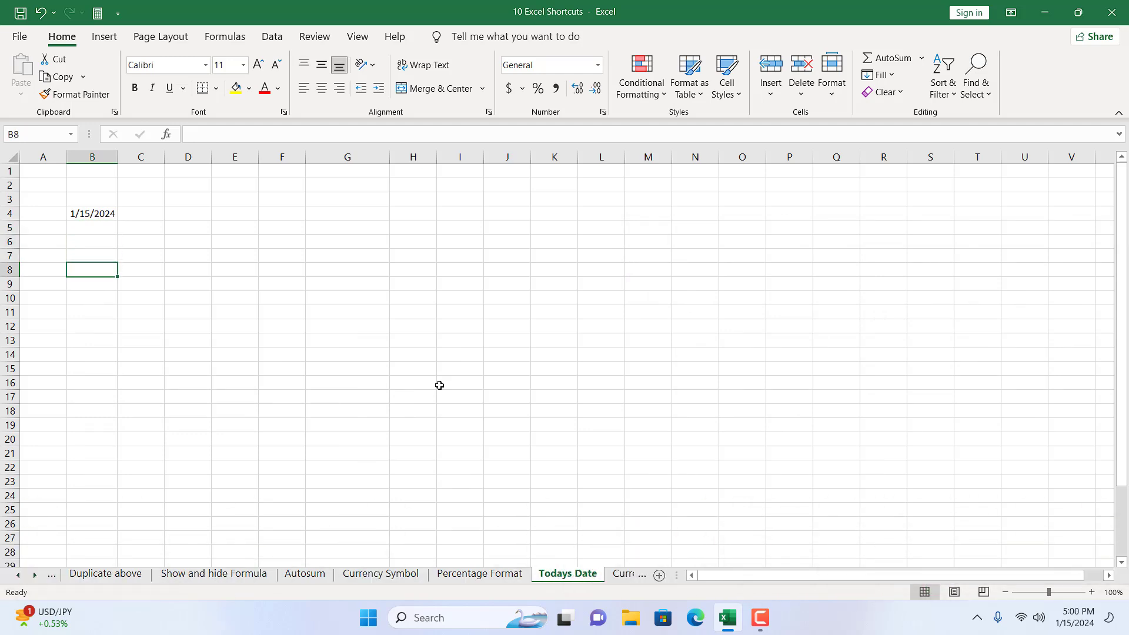
{"action": "key", "text": "ctrl+semicolon"}
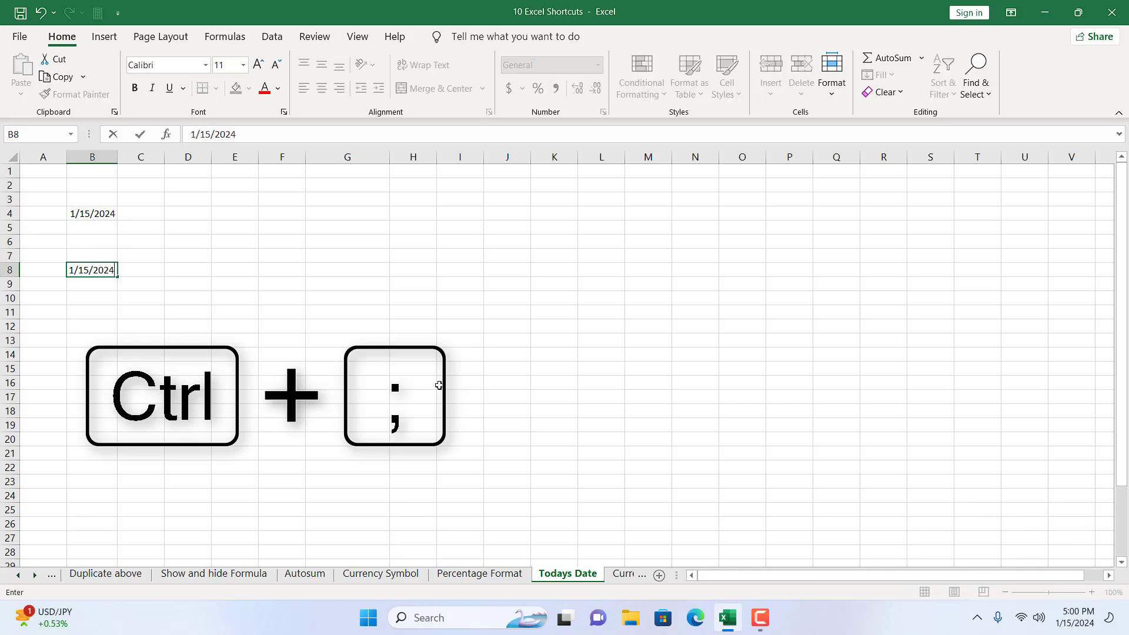
{"action": "left_click", "coordinate": [260, 364]}
- On the Current Time sheet, insert the current time, 5:00 PM, in cell C7 and keep that cell selected
{"action": "left_click", "coordinate": [618, 576]}
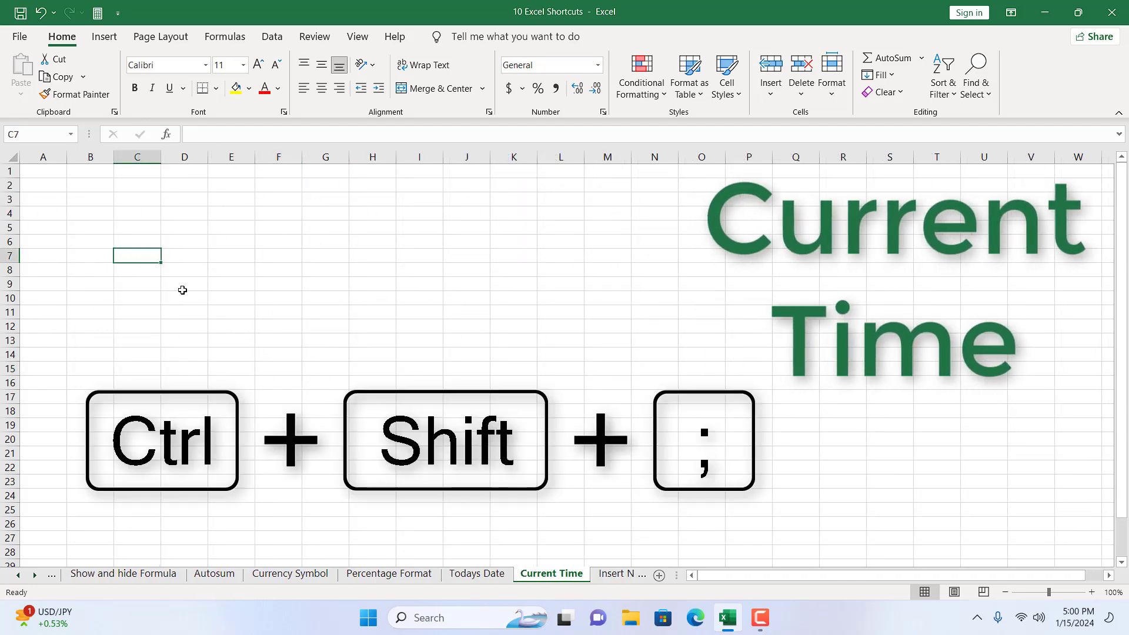
{"action": "key", "text": "ctrl+shift+semicolon"}
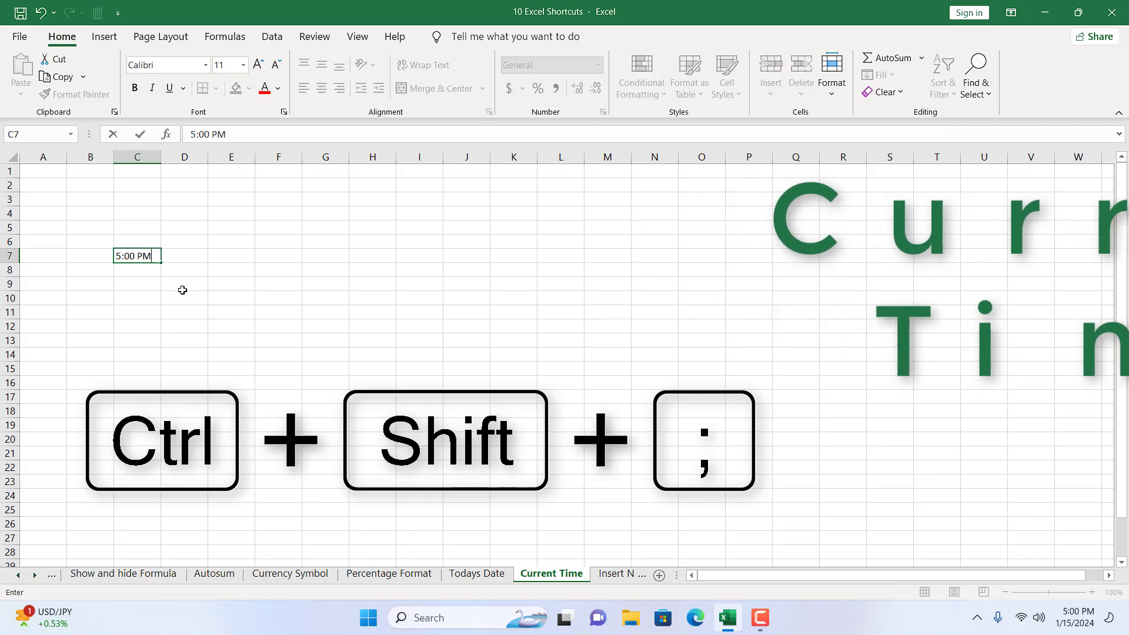
{"action": "key", "text": "ctrl+Return"}
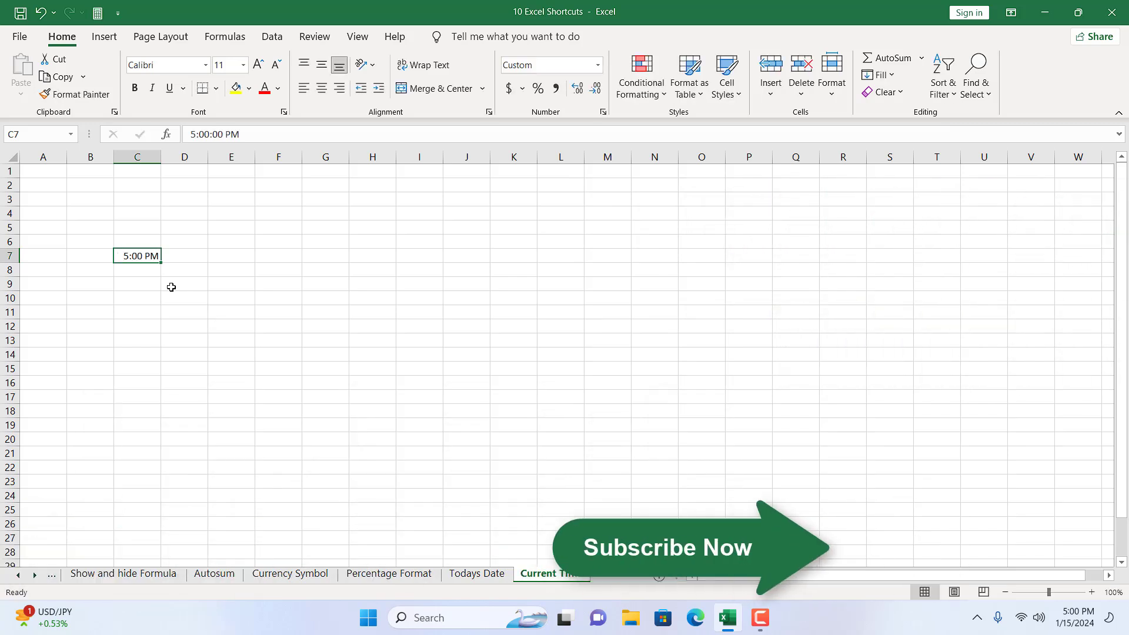
- Insert the current time in cell D10 with the time shortcut
{"action": "left_click", "coordinate": [174, 301]}
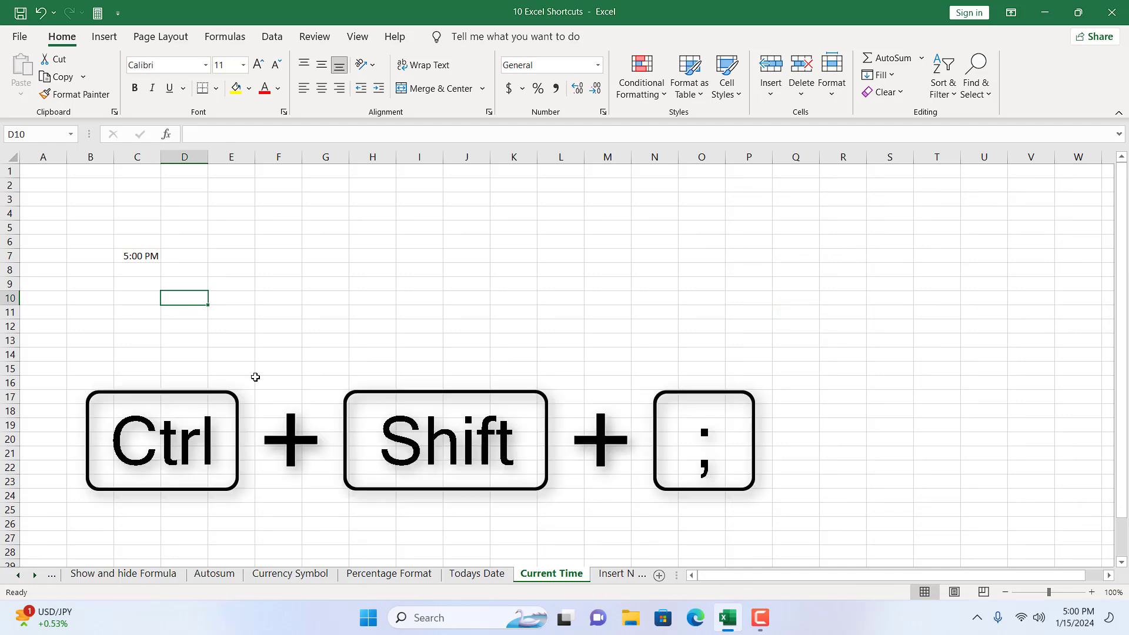
{"action": "key", "text": "ctrl+shift+semicolon"}
{"action": "key", "text": "Return"}
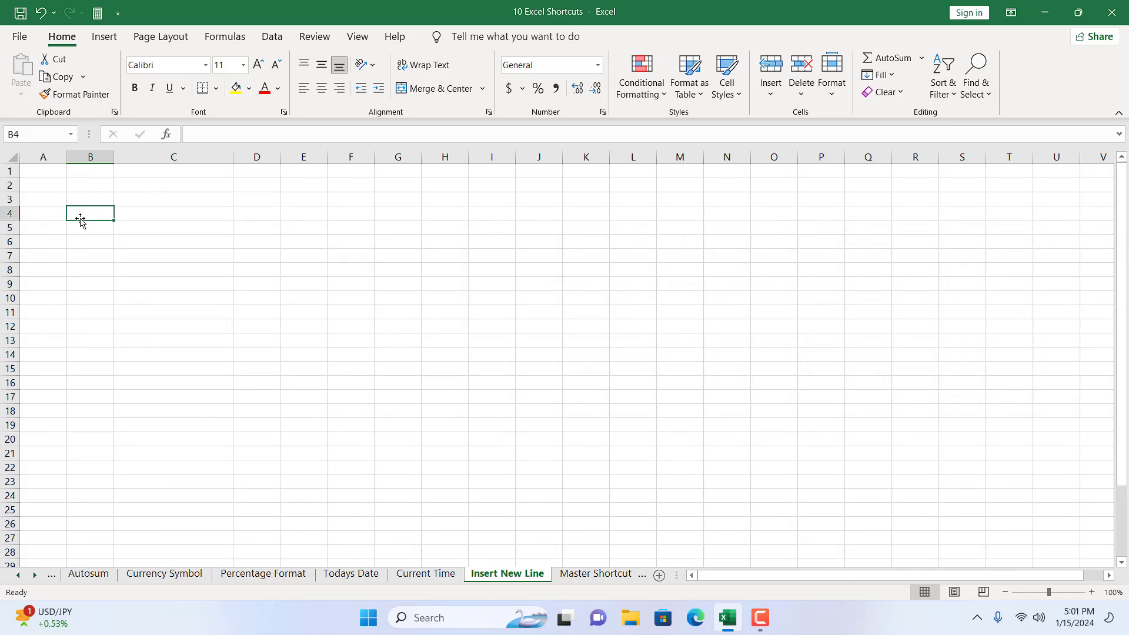
- On the Insert New Line sheet, enter "hello", "everyone" and "thanks" on three separate lines within cell B4
{"action": "type", "text": "hello"}
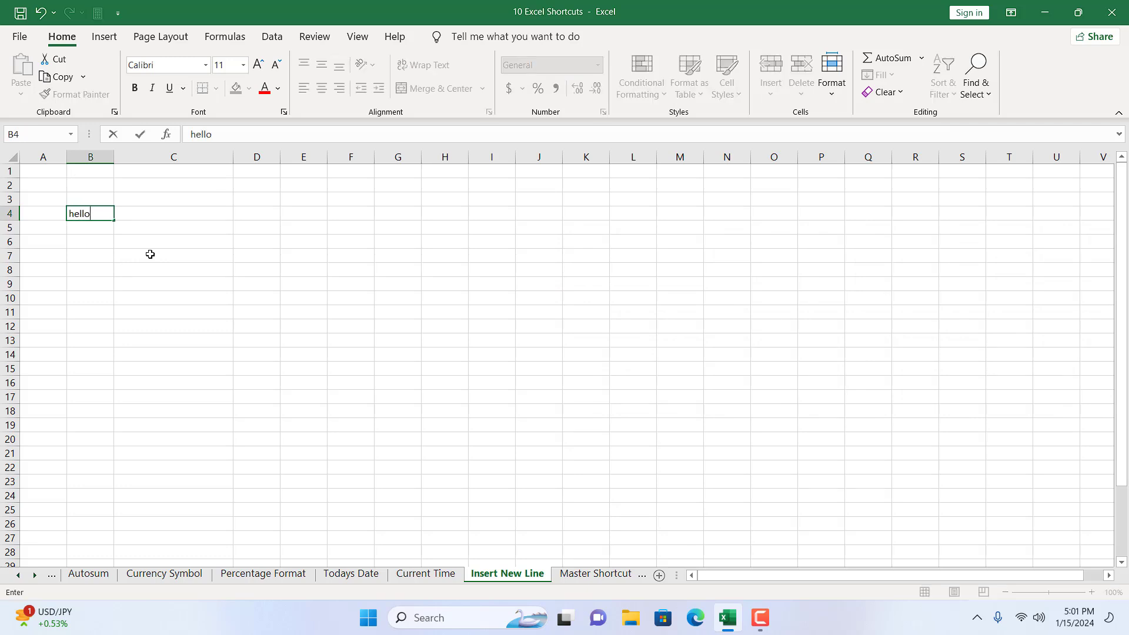
{"action": "key", "text": "Return"}
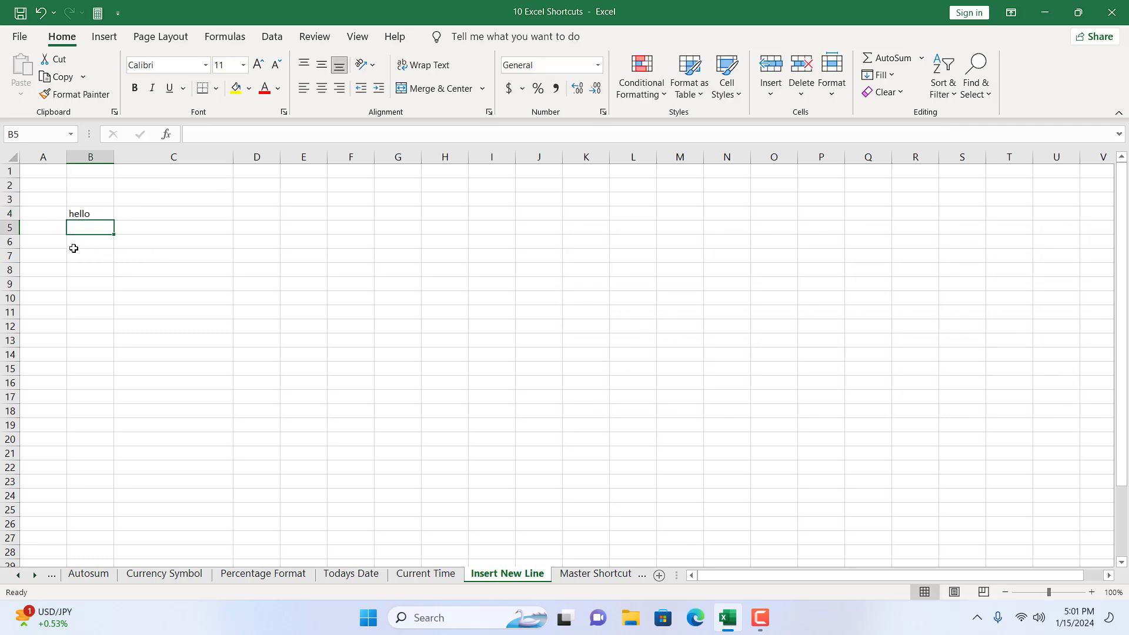
{"action": "left_click", "coordinate": [105, 215]}
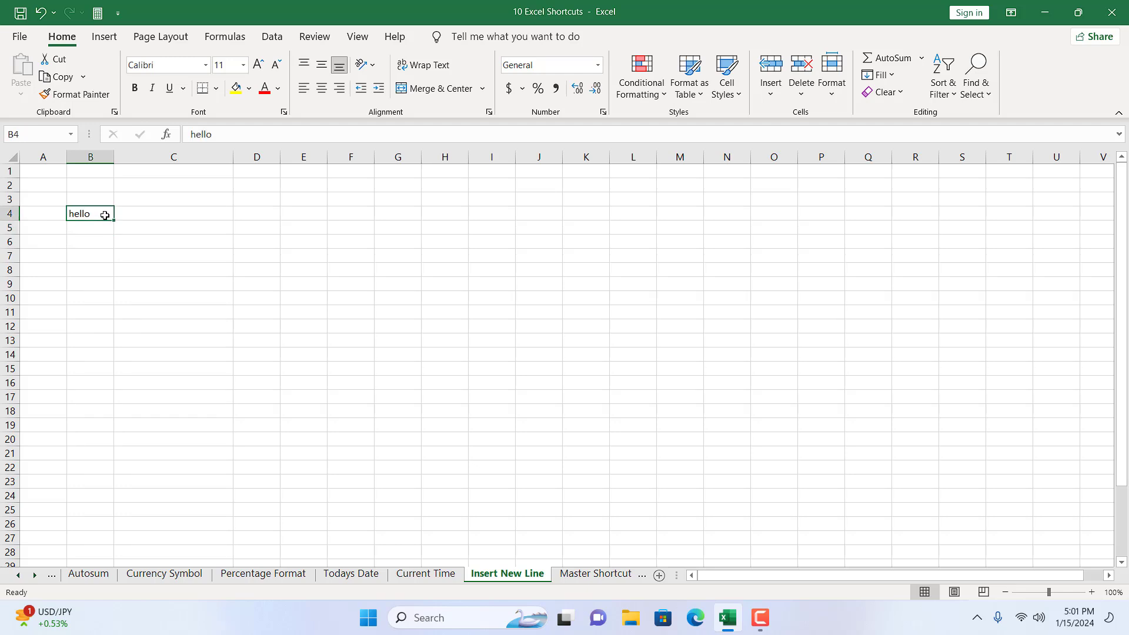
{"action": "double_click", "coordinate": [105, 216]}
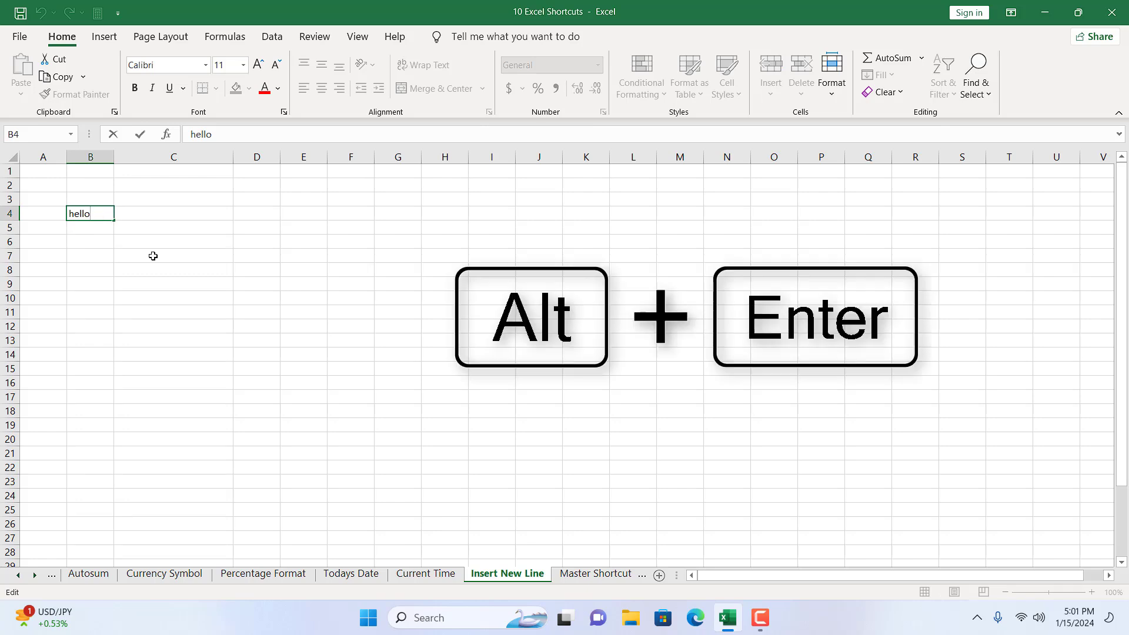
{"action": "key", "text": "alt+Return"}
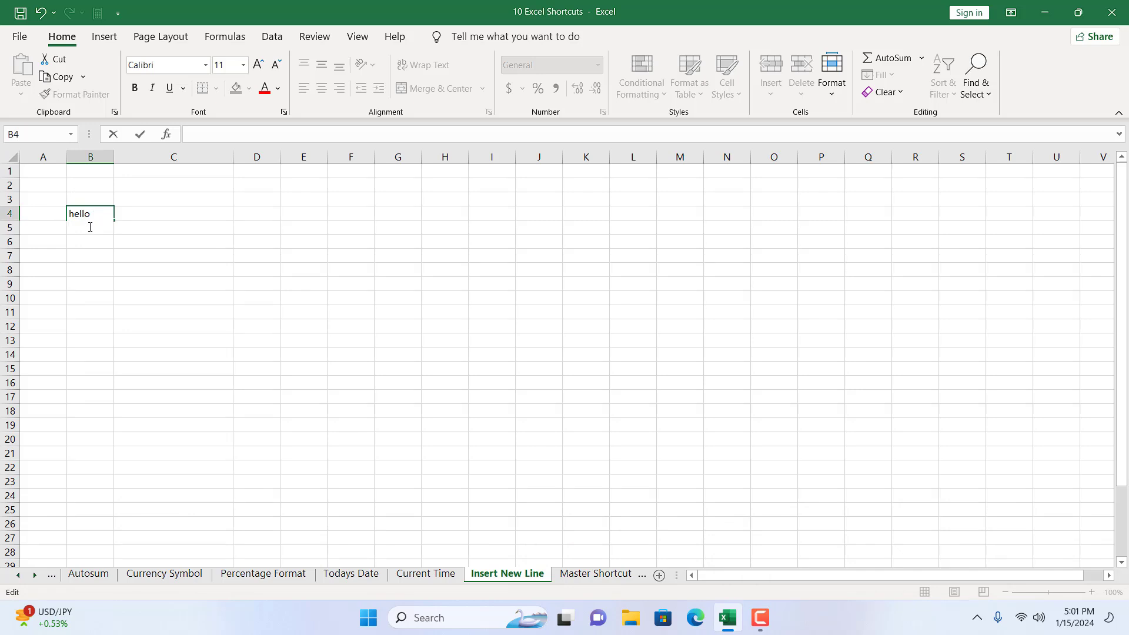
{"action": "type", "text": "everyone"}
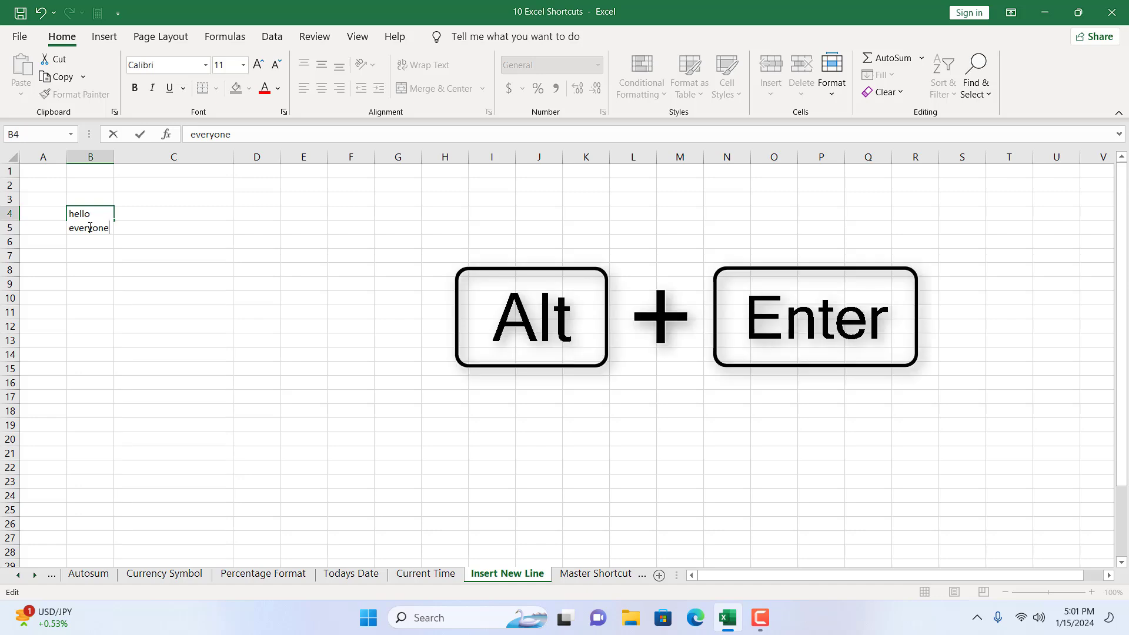
{"action": "key", "text": "alt+Return"}
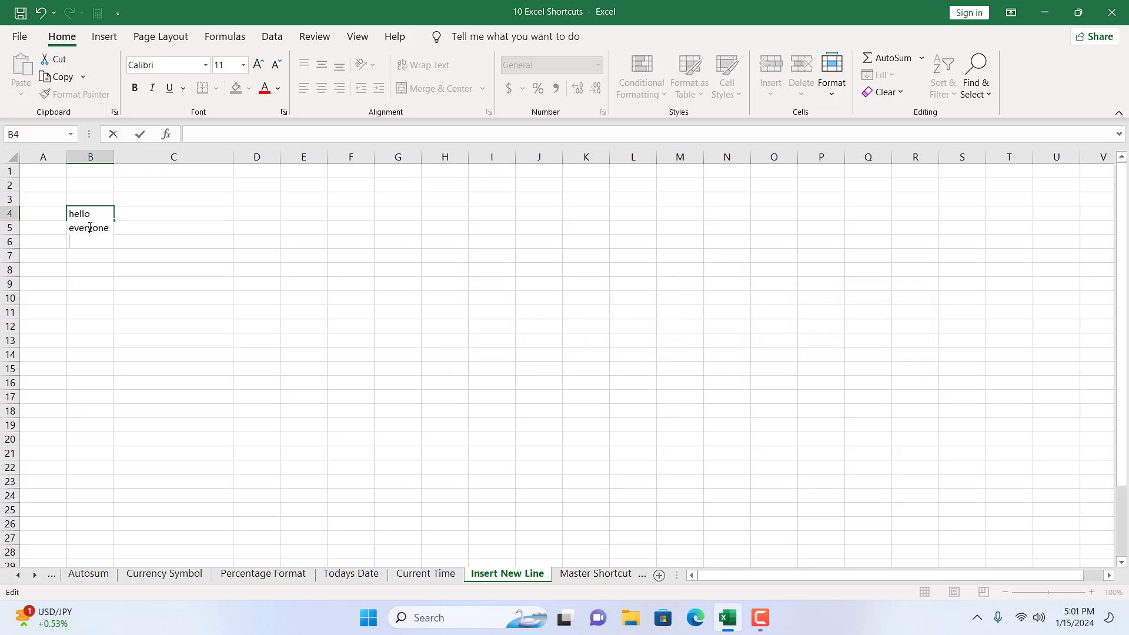
{"action": "type", "text": "thanks"}
{"action": "key", "text": "Return"}
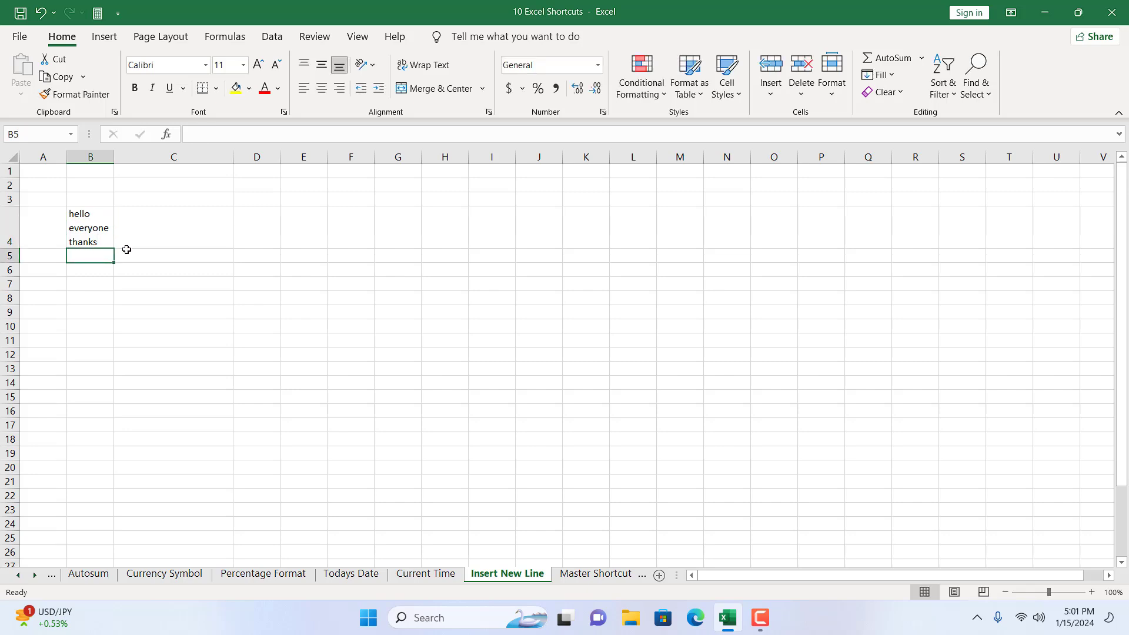
{"action": "left_click", "coordinate": [89, 219]}
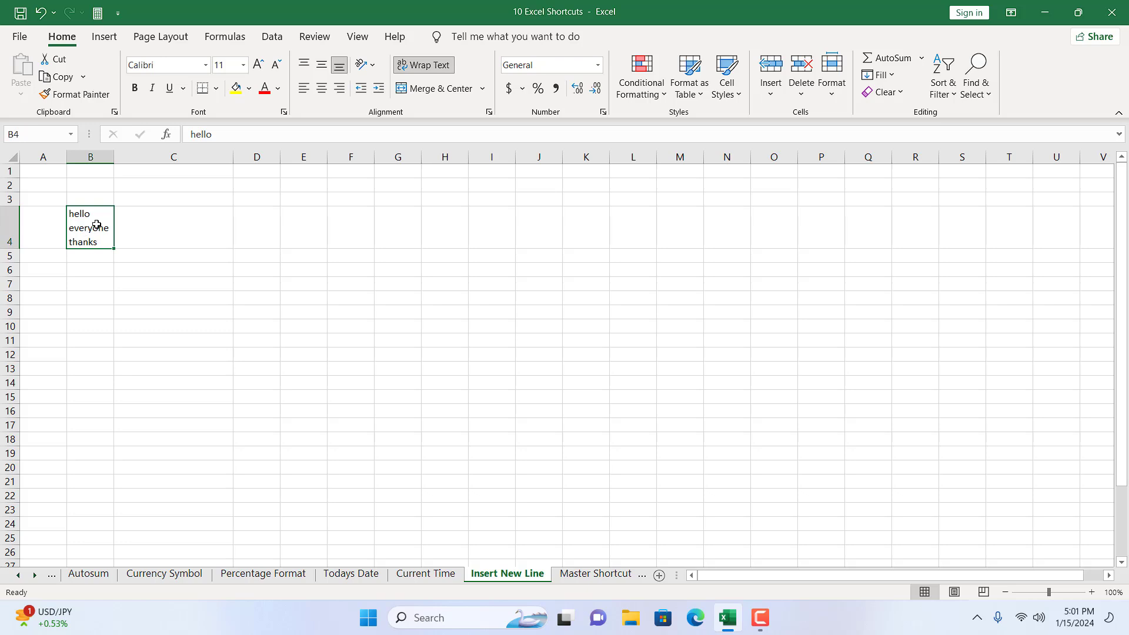
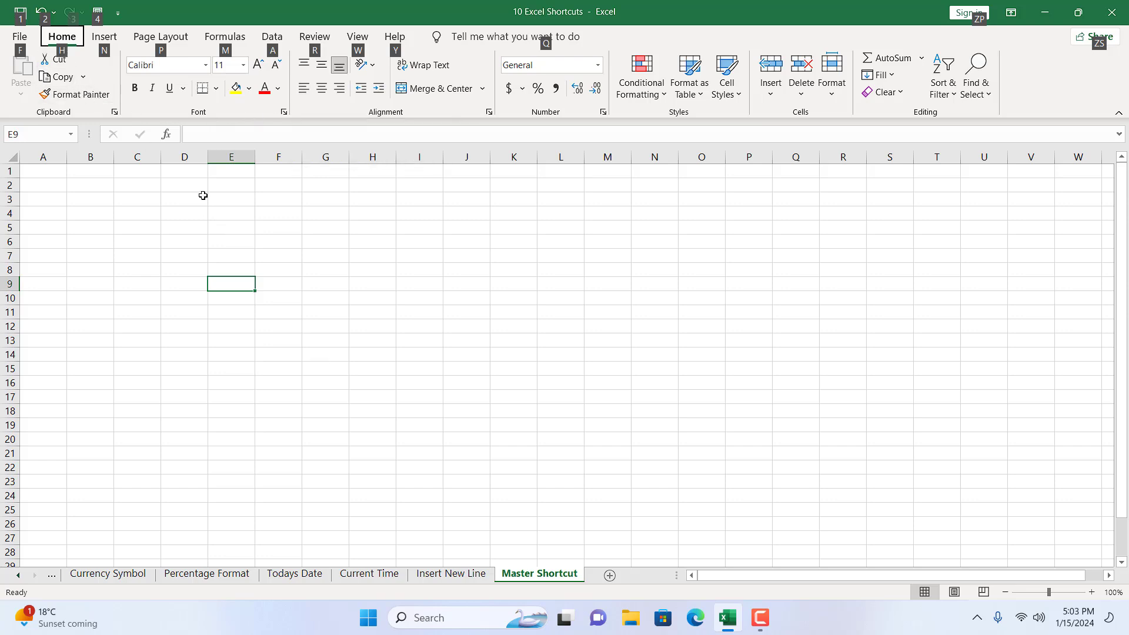
- Insert a new sheet column at column E of the Master Shortcut sheet using the ribbon key tips
{"action": "key", "text": "h"}
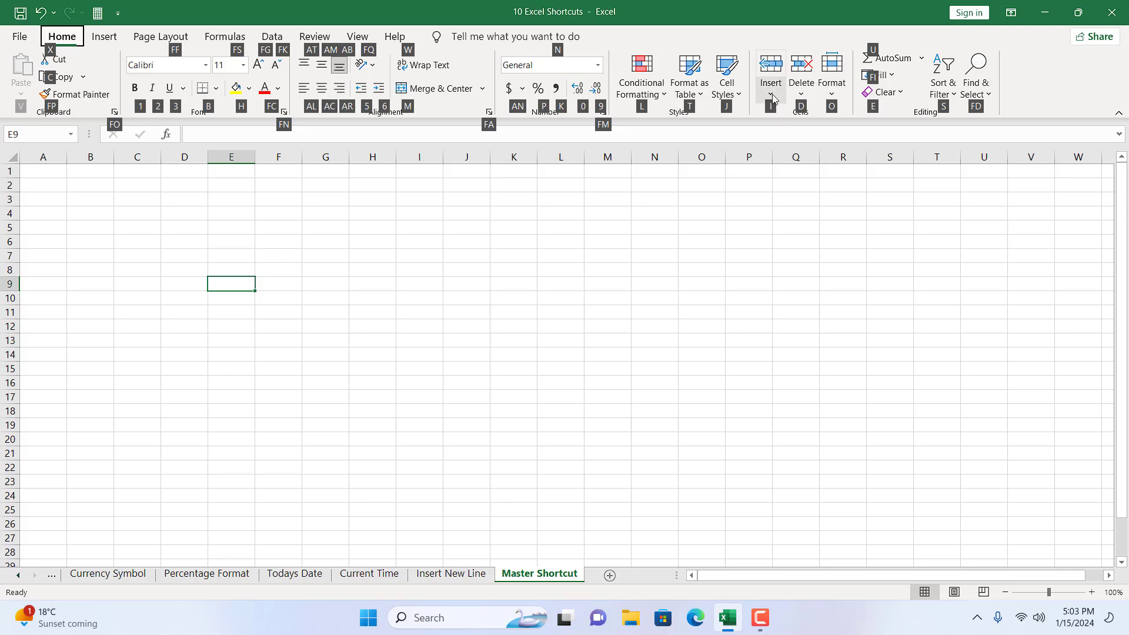
{"action": "key", "text": "i"}
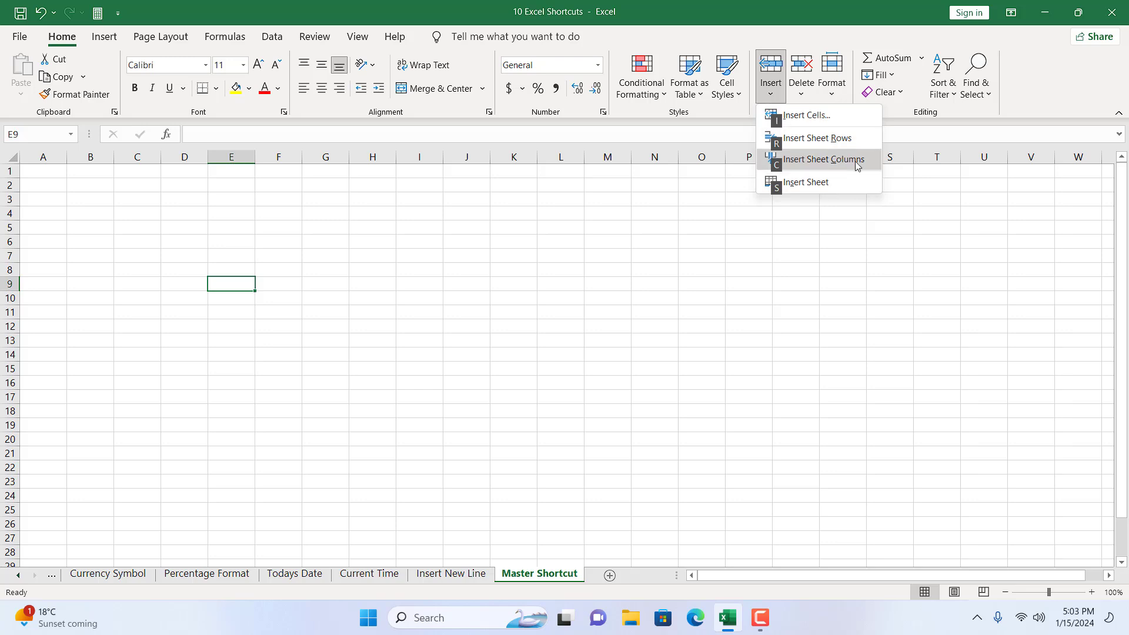
{"action": "key", "text": "c"}
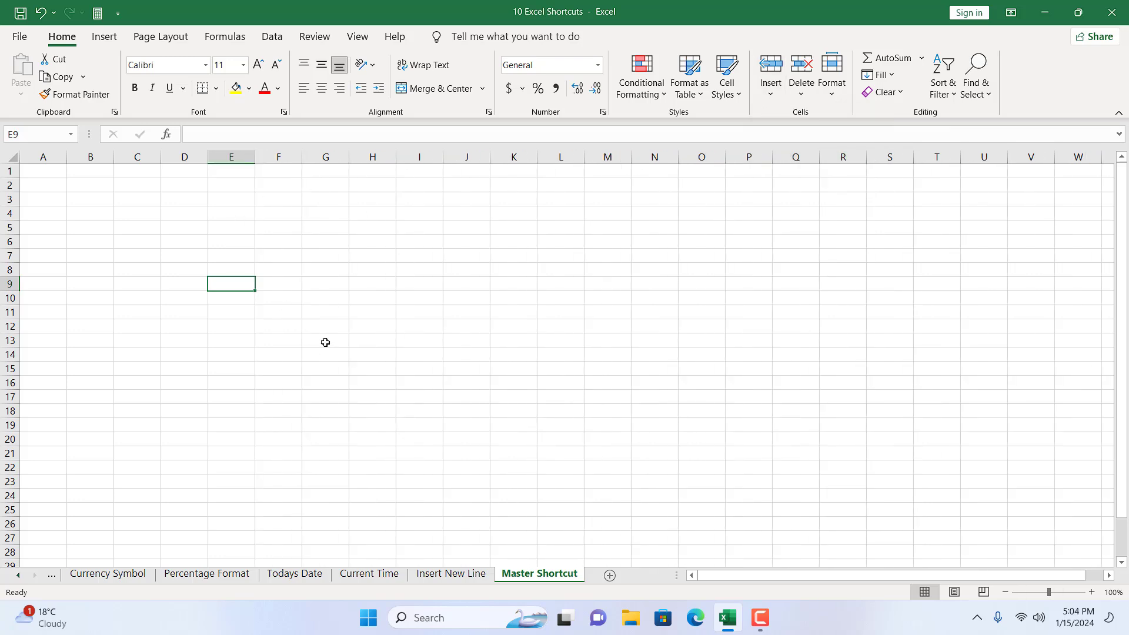
- Review the Normal, Wide and Narrow margin presets, open the Custom Margins settings, and close them without applying anything
{"action": "key", "text": "alt"}
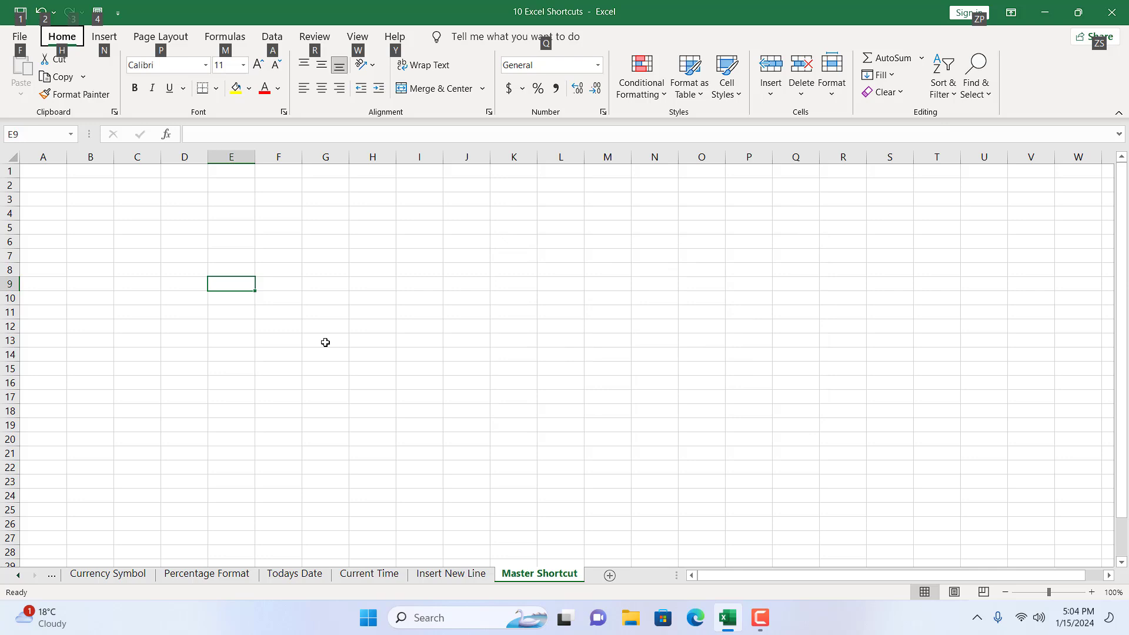
{"action": "key", "text": "p"}
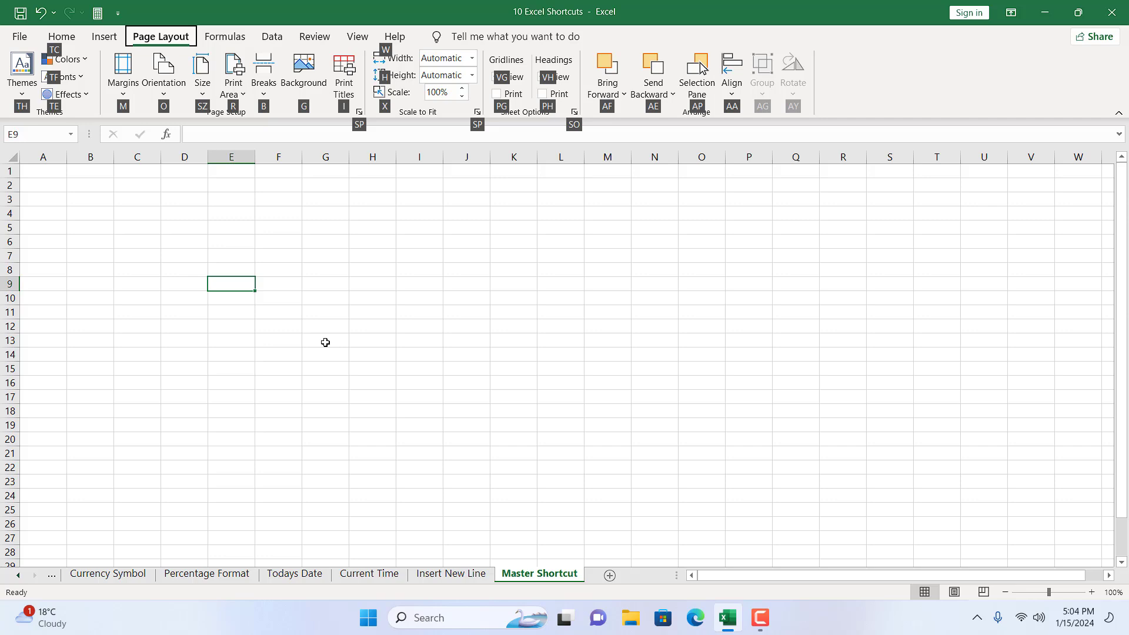
{"action": "key", "text": "m"}
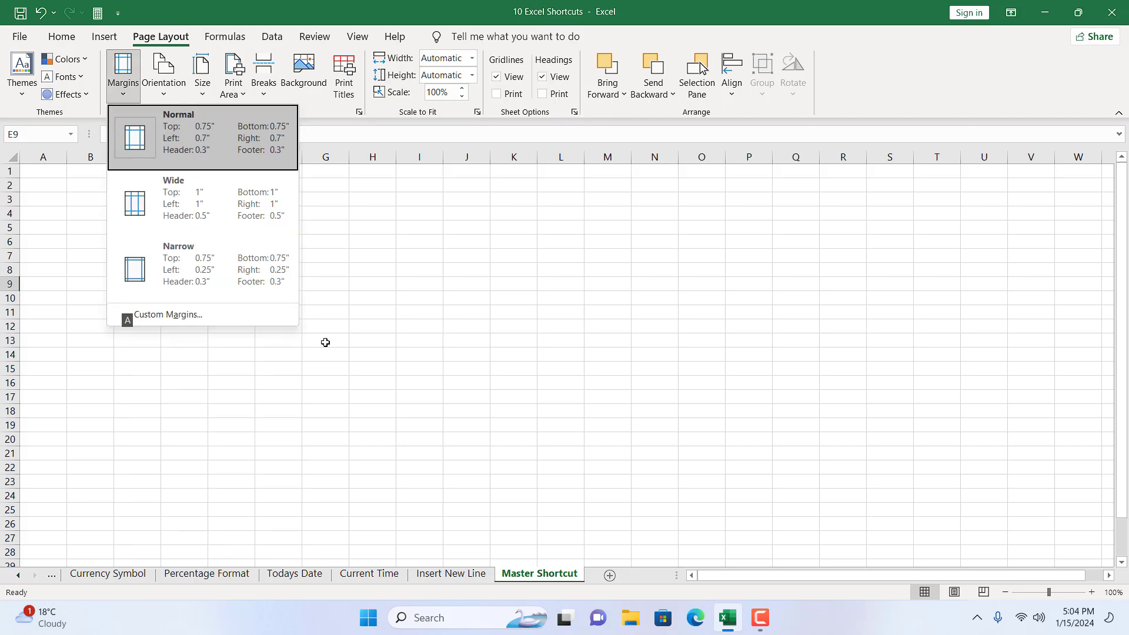
{"action": "key", "text": "Down"}
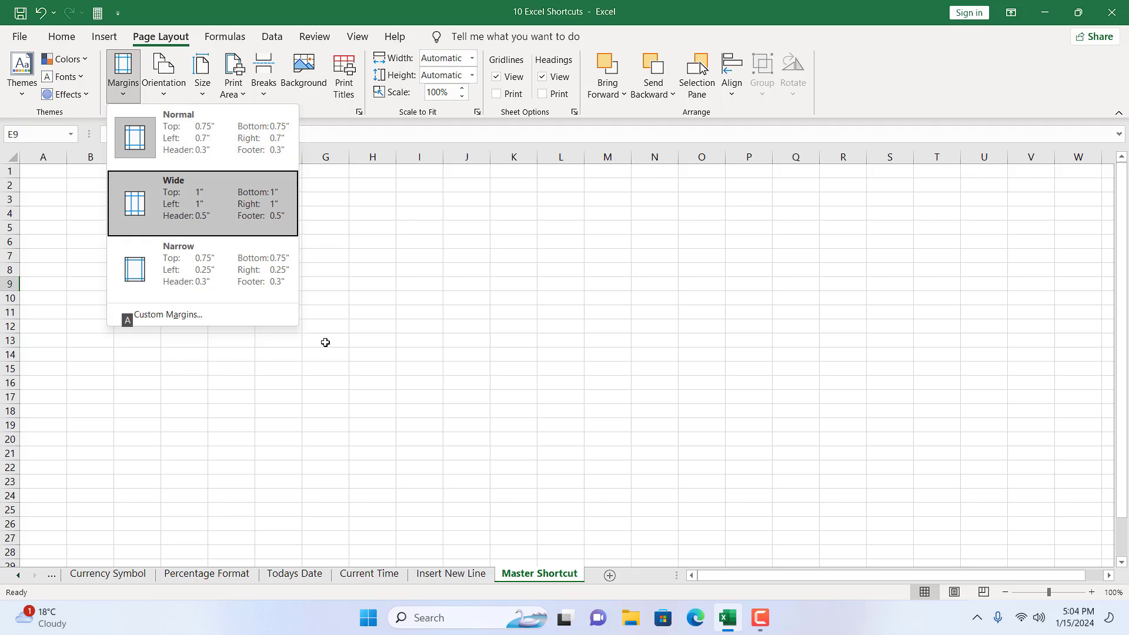
{"action": "key", "text": "Up"}
{"action": "key", "text": "Down"}
{"action": "key", "text": "Down"}
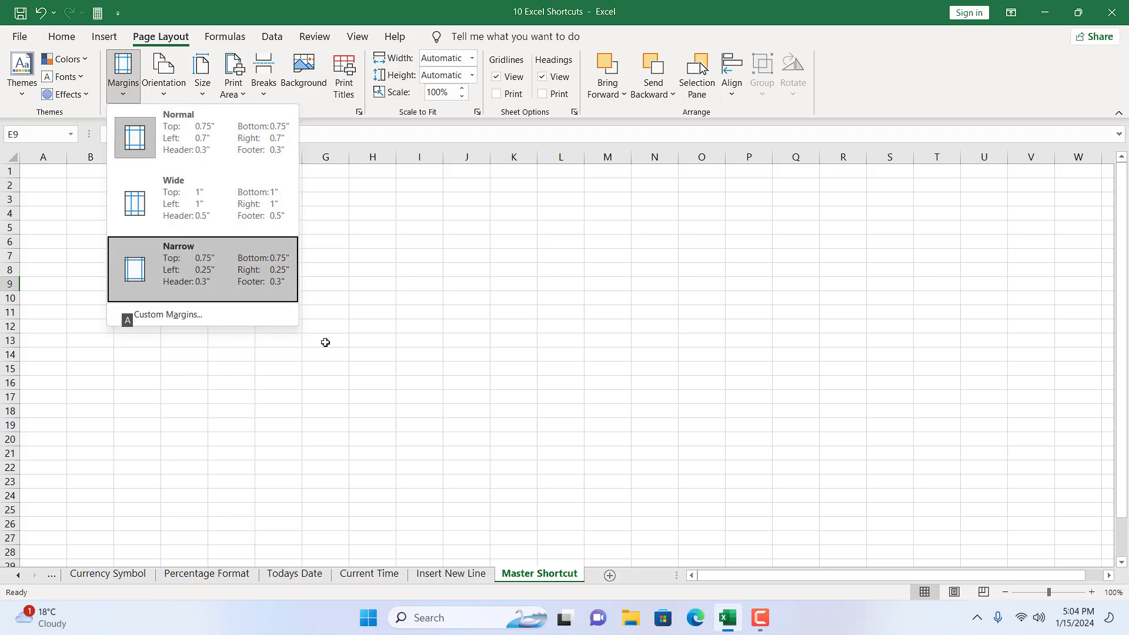
{"action": "key", "text": "Down"}
{"action": "key", "text": "Up"}
{"action": "key", "text": "a"}
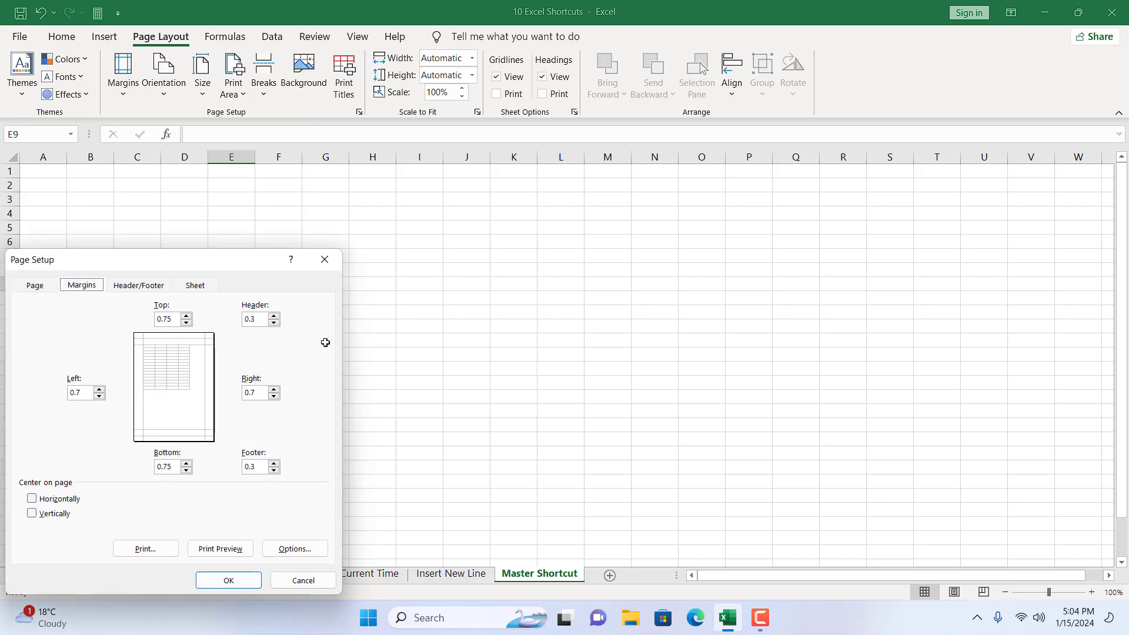
{"action": "left_click", "coordinate": [324, 258]}
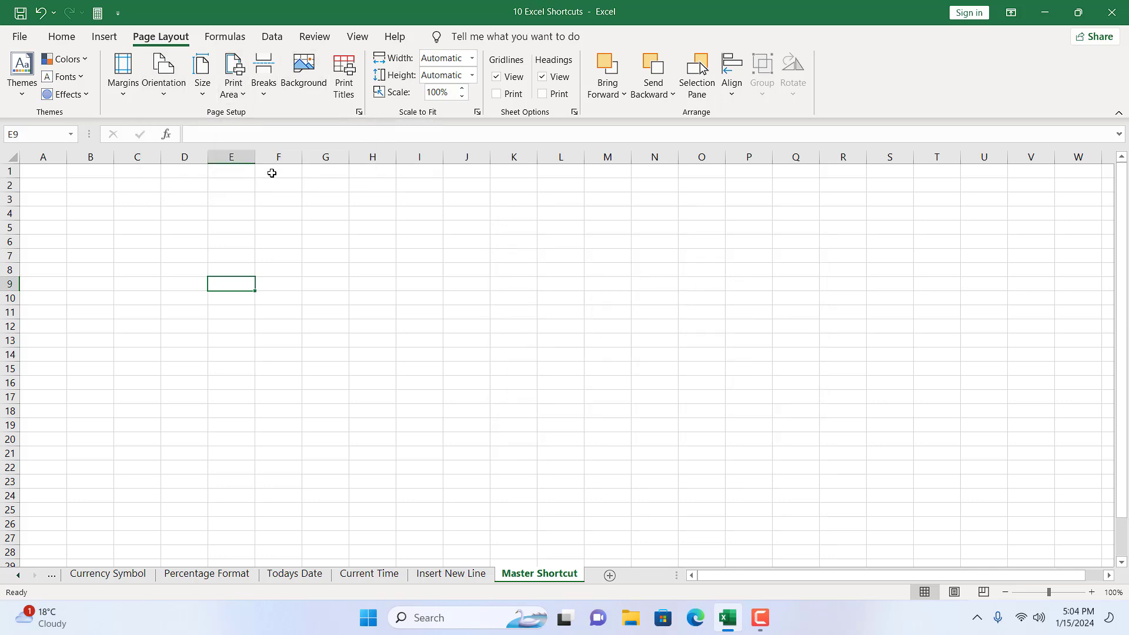
- Show the key tips for the File commands such as Save As, Print and Close, and return to the worksheet
{"action": "key", "text": "alt"}
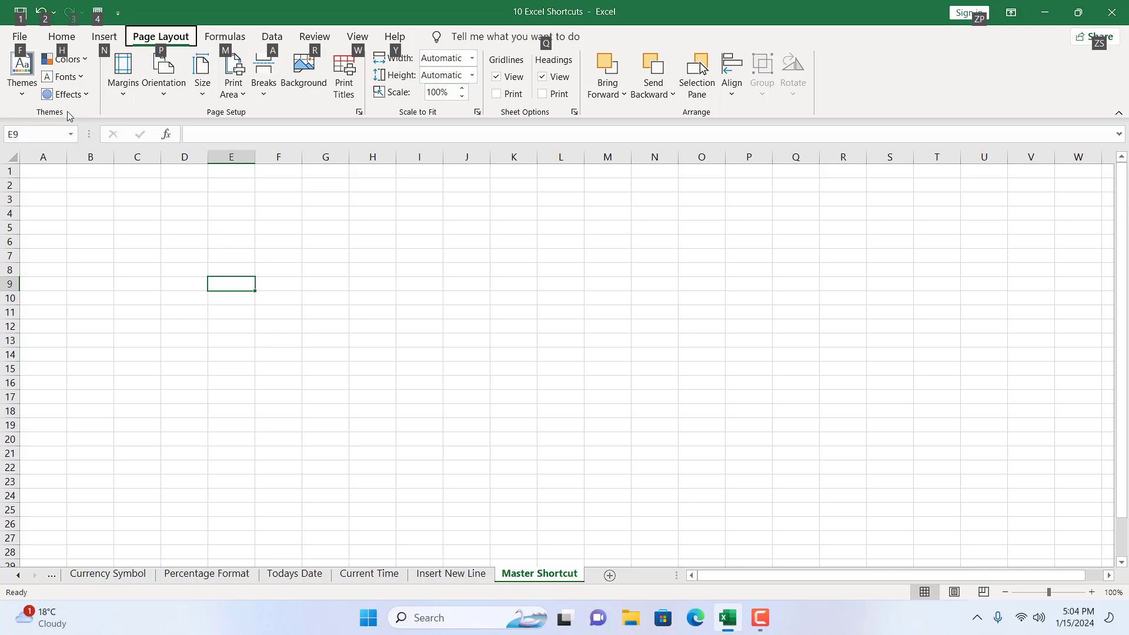
{"action": "key", "text": "f"}
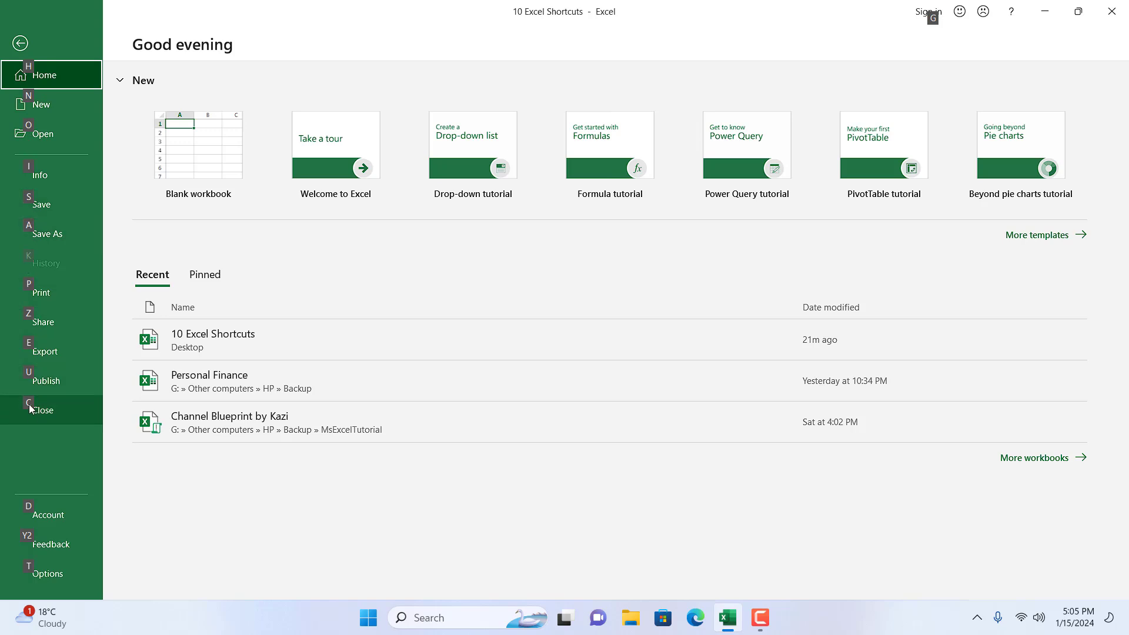
{"action": "left_click", "coordinate": [20, 44]}
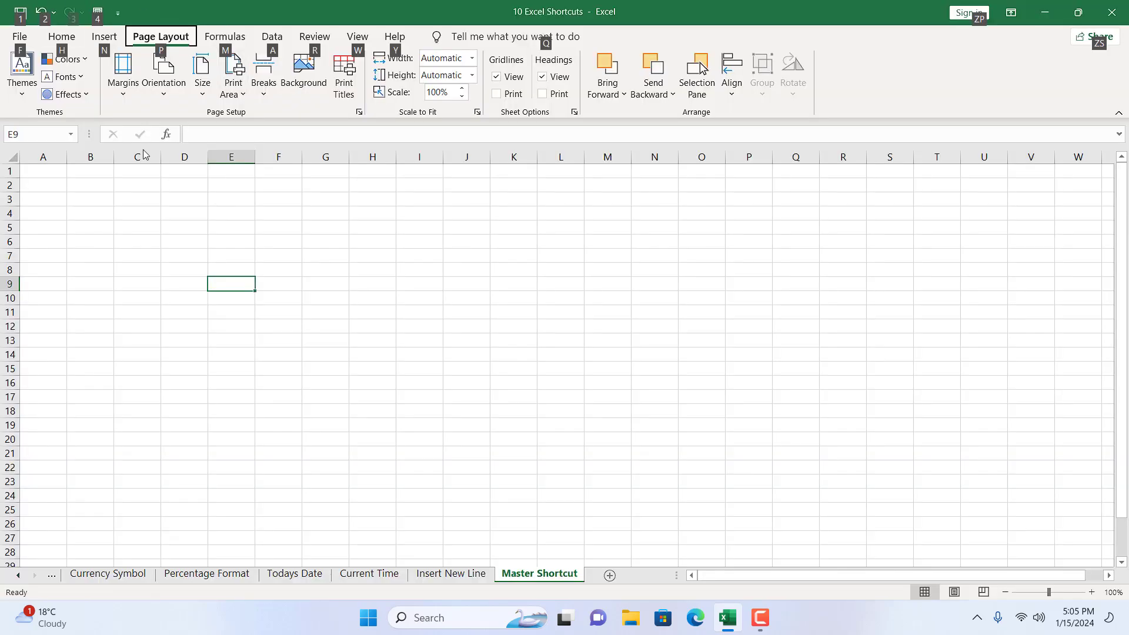
{"action": "key", "text": "Escape"}
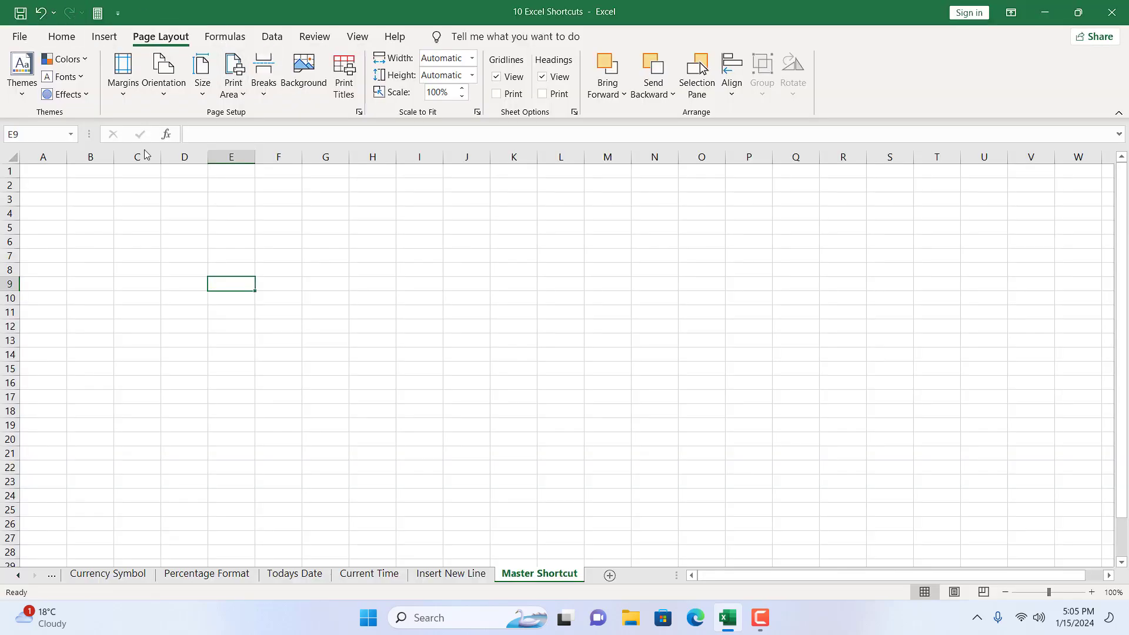